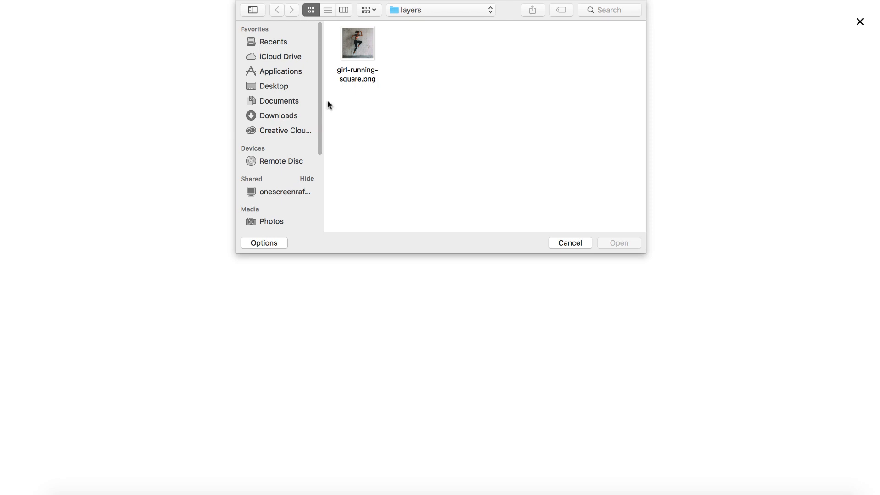
Open girl-running-square.png in the editor and reposition the Layers palette beside the photo.
{"action": "double_click", "coordinate": [366, 40]}
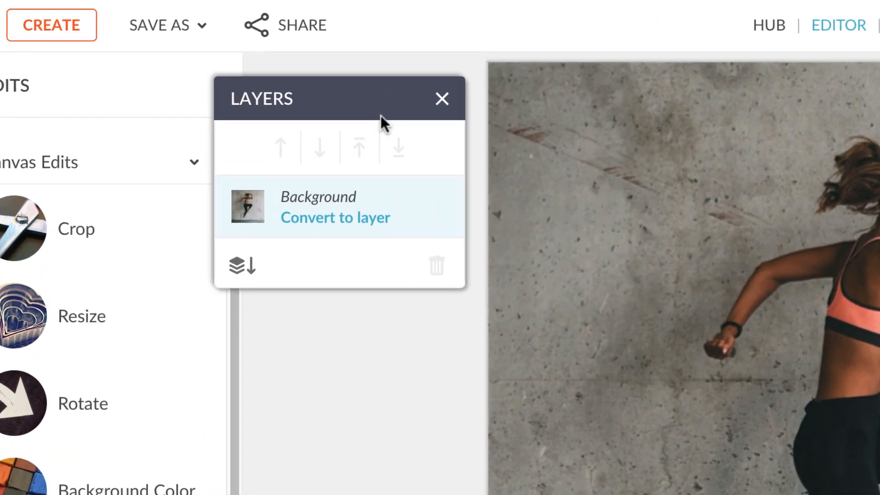
{"action": "left_click_drag", "start_coordinate": [271, 59], "coordinate": [304, 89]}
{"action": "left_click_drag", "start_coordinate": [449, 172], "coordinate": [431, 157]}
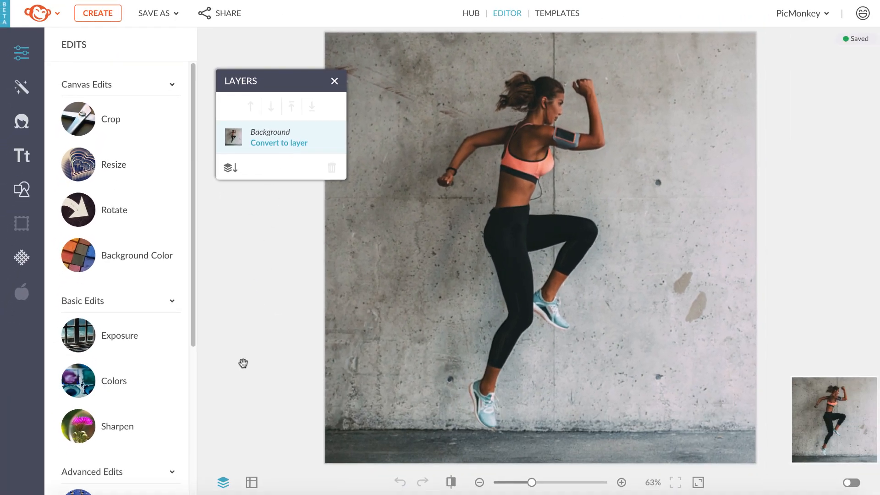
Convert the background photo to a layer, test selecting it on the canvas, and deselect it.
{"action": "left_click", "coordinate": [224, 482]}
{"action": "left_click", "coordinate": [224, 482]}
{"action": "left_click", "coordinate": [287, 147]}
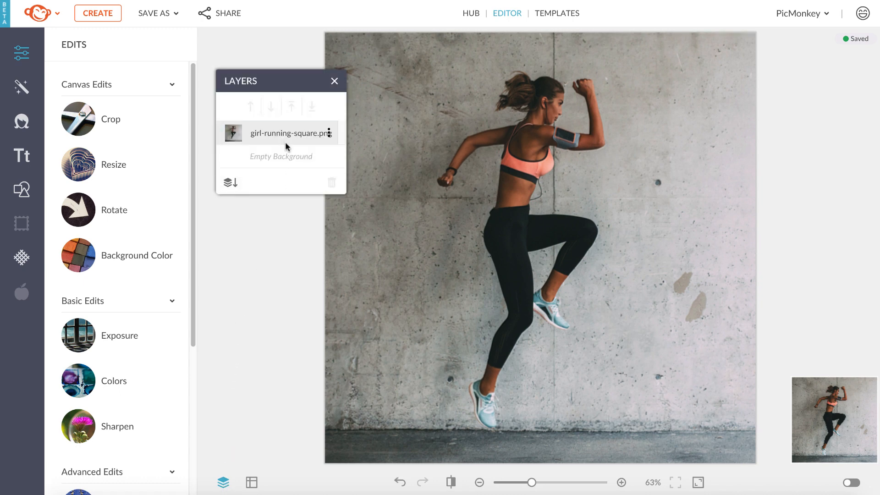
{"action": "mouse_move", "coordinate": [503, 187]}
{"action": "left_mouse_down"}
{"action": "mouse_move", "coordinate": [544, 188]}
{"action": "mouse_move", "coordinate": [504, 188]}
{"action": "left_mouse_up"}
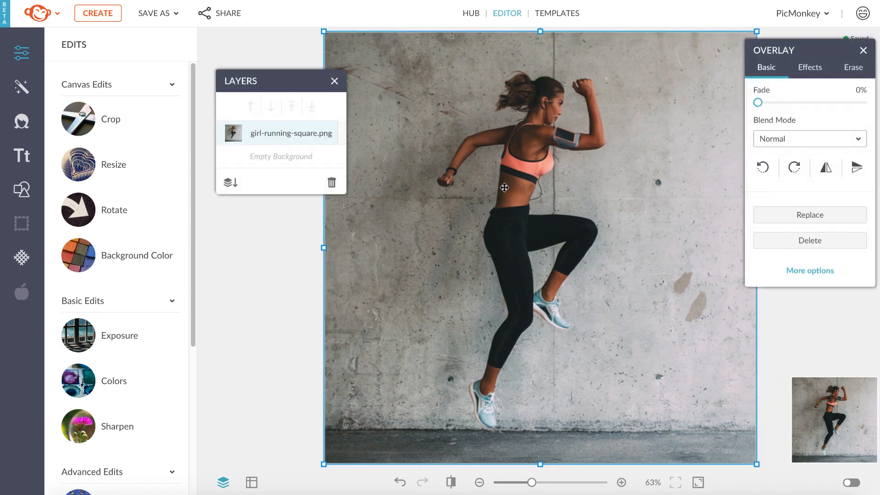
{"action": "left_click", "coordinate": [296, 255]}
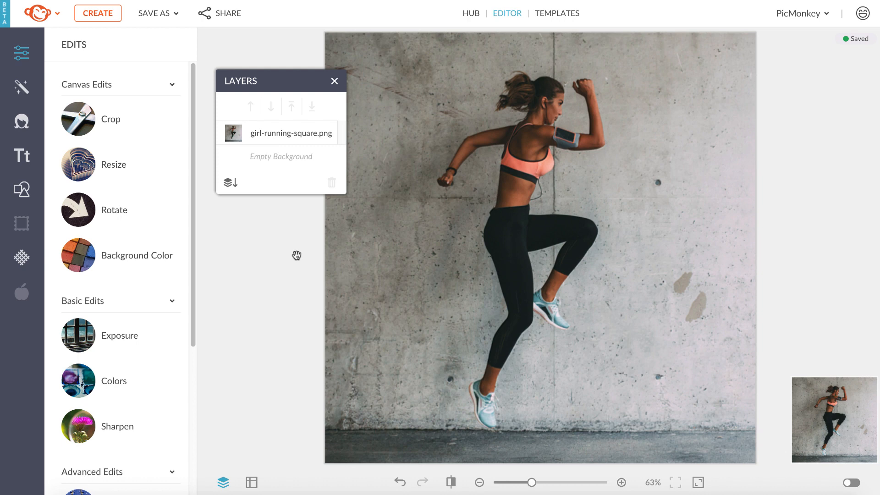
Add a solid black square from the General geometric overlays to the canvas.
{"action": "left_click", "coordinate": [21, 190]}
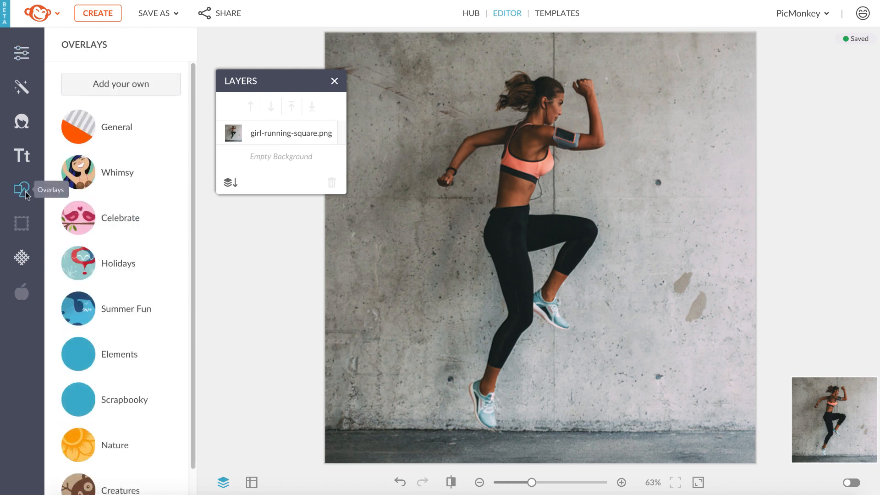
{"action": "left_click", "coordinate": [118, 136]}
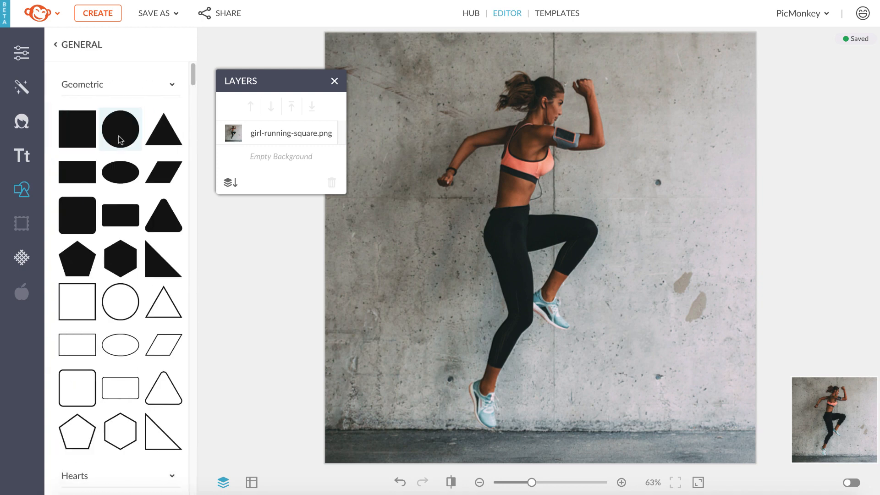
{"action": "left_click", "coordinate": [87, 142]}
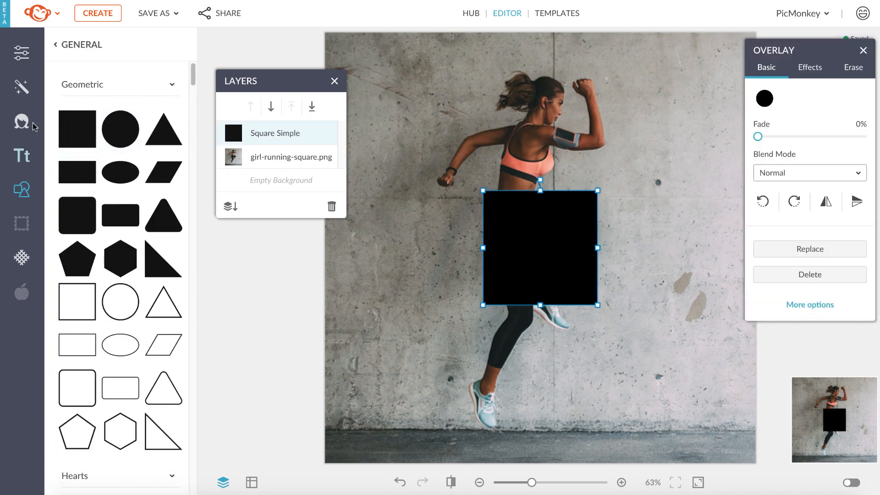
Start the Gradient effect on the square with its fade at 0% and its direction at 178.
{"action": "left_click", "coordinate": [26, 89]}
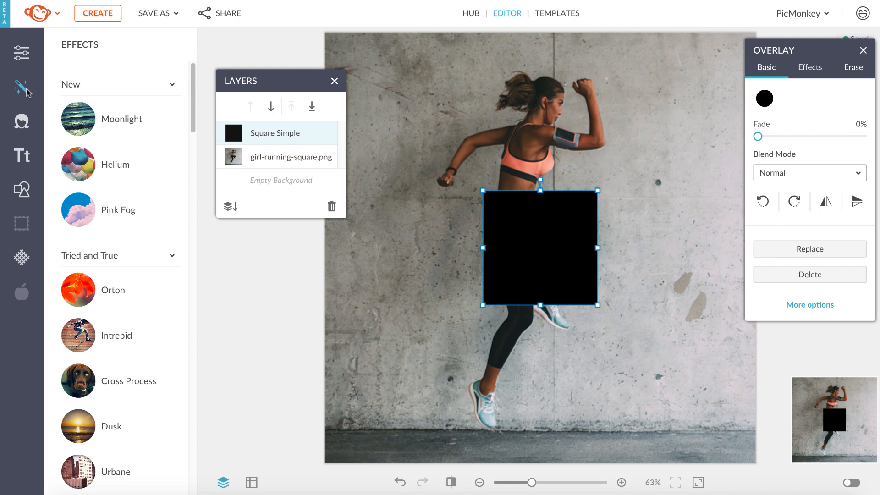
{"action": "scroll", "coordinate": [143, 235], "scroll_direction": "down", "scroll_amount": 10}
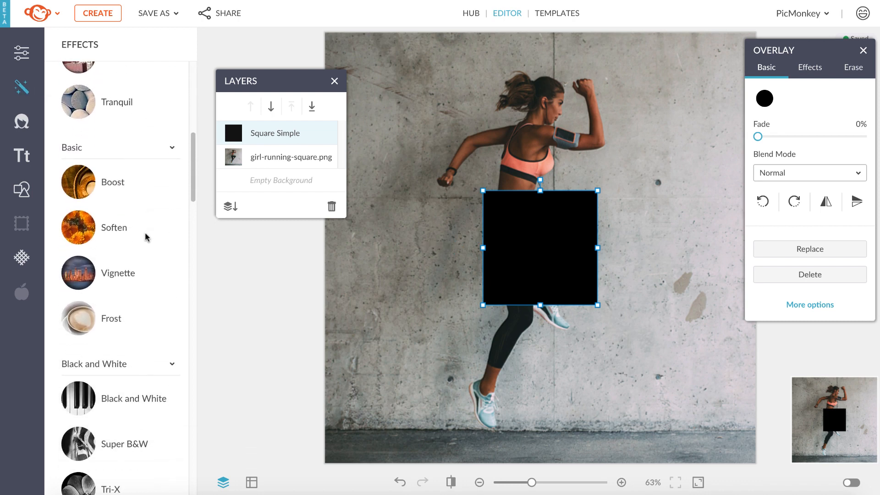
{"action": "scroll", "coordinate": [146, 237], "scroll_direction": "down", "scroll_amount": 12}
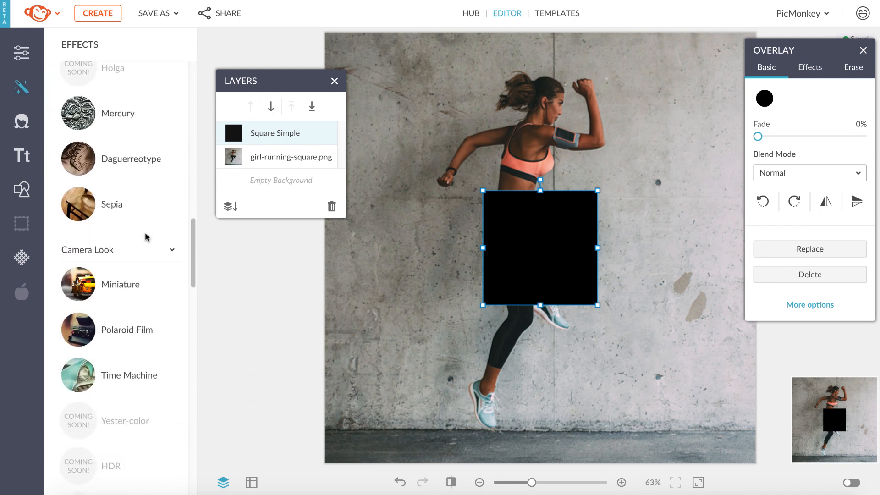
{"action": "scroll", "coordinate": [146, 237], "scroll_direction": "down", "scroll_amount": 8}
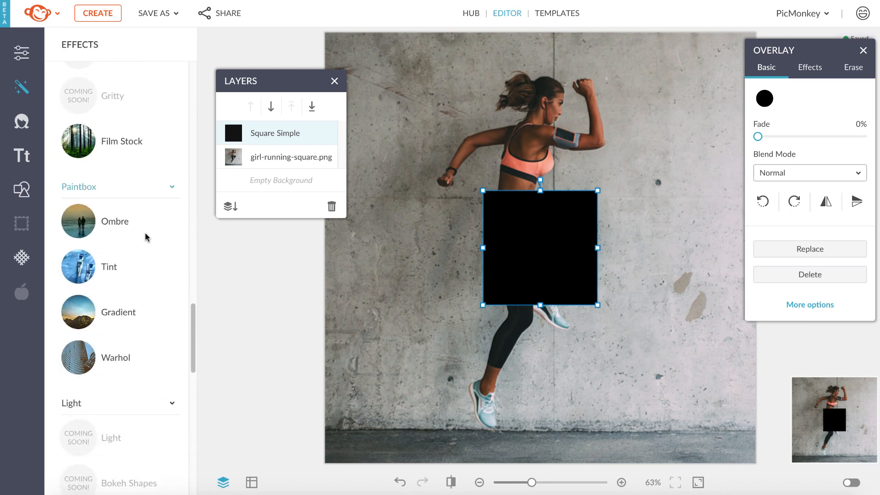
{"action": "left_click", "coordinate": [132, 299]}
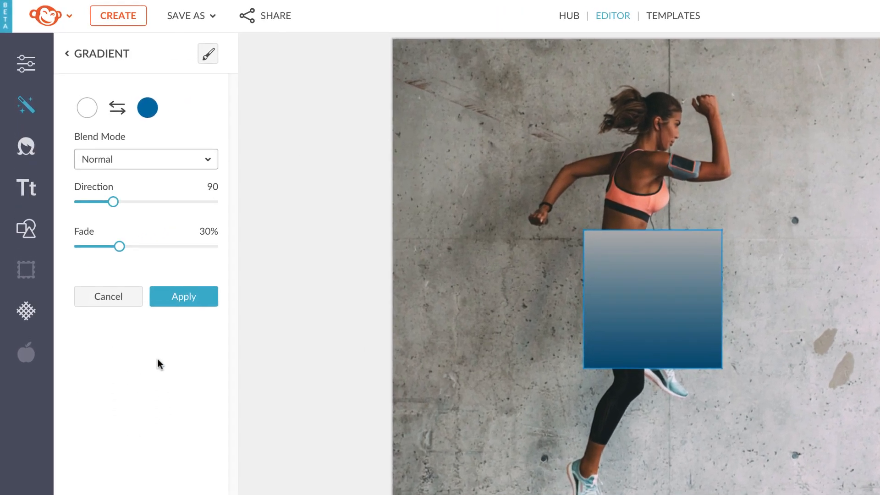
{"action": "left_click_drag", "start_coordinate": [122, 249], "coordinate": [71, 258]}
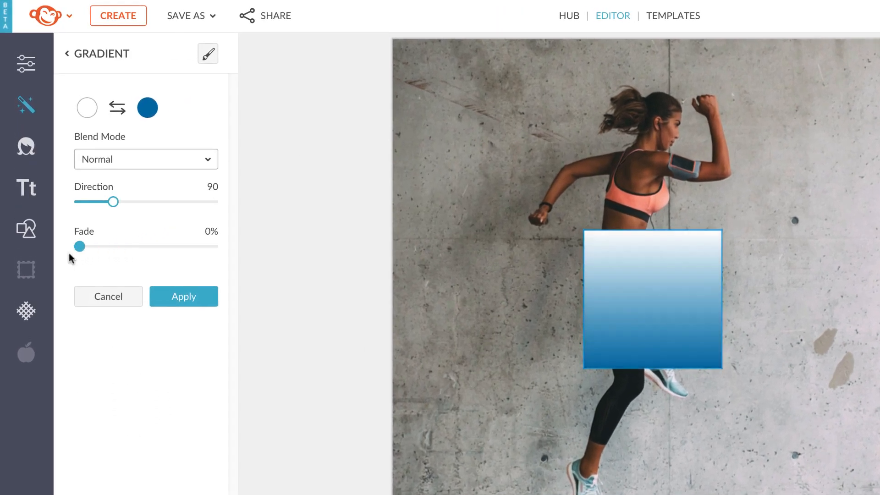
{"action": "left_click_drag", "start_coordinate": [122, 210], "coordinate": [146, 211]}
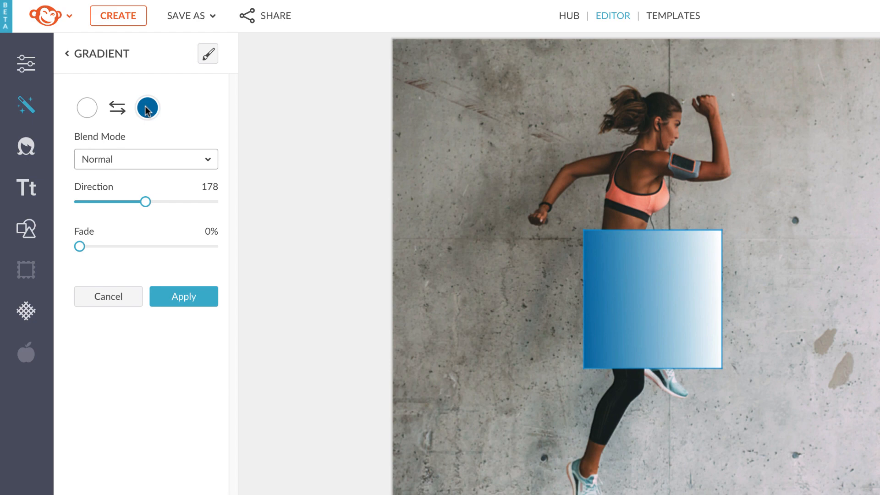
Replace the gradient's blue with a coral red sampled from the runner's sports top.
{"action": "left_click", "coordinate": [147, 109]}
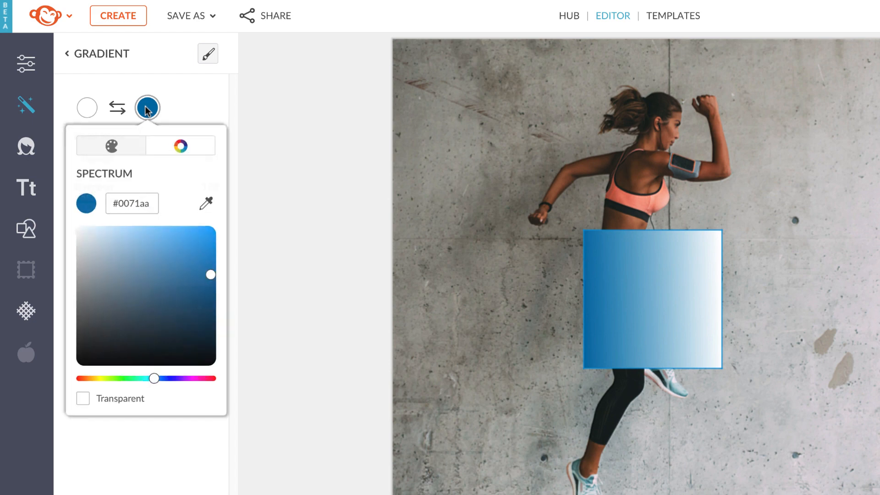
{"action": "left_click", "coordinate": [207, 207]}
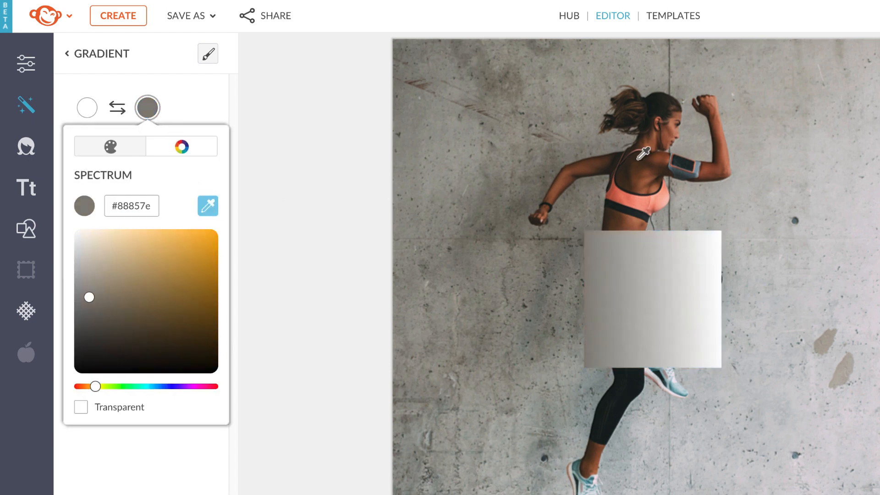
{"action": "left_click", "coordinate": [615, 190]}
{"action": "left_click", "coordinate": [83, 109]}
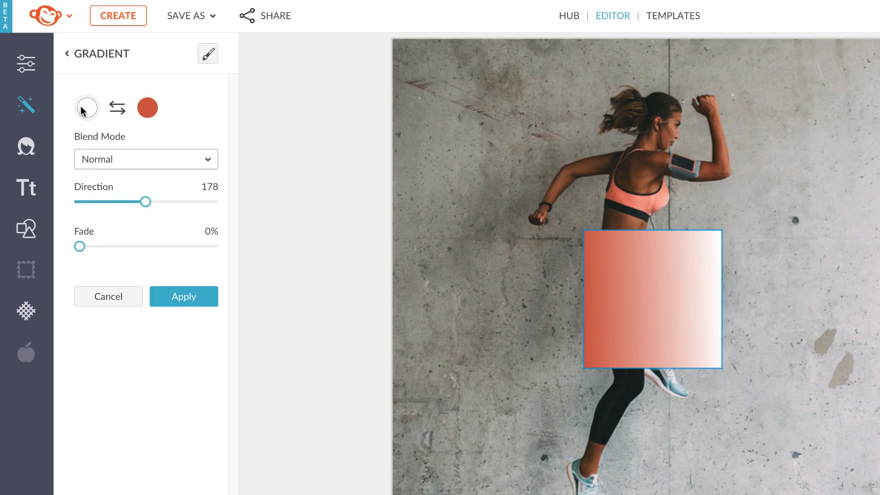
Change the gradient's white to light yellow #fff79a and apply the effect to the square.
{"action": "left_click", "coordinate": [87, 107]}
{"action": "left_click", "coordinate": [112, 148]}
{"action": "left_click", "coordinate": [183, 235]}
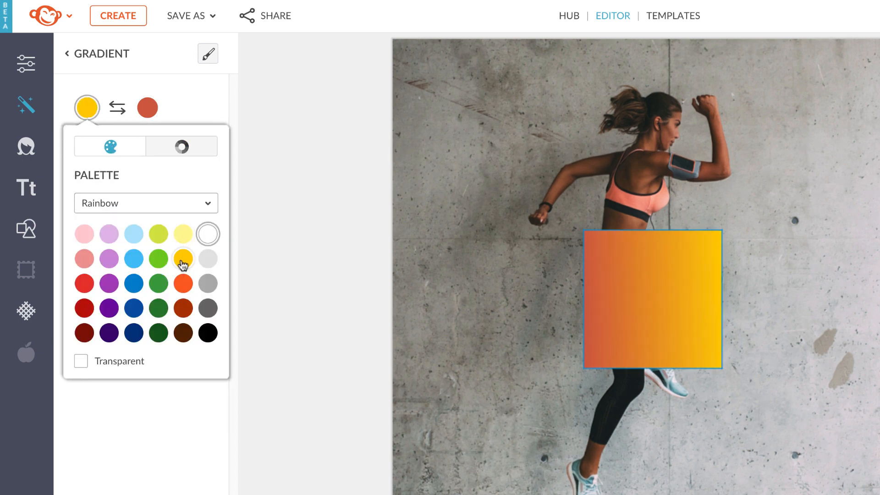
{"action": "left_click", "coordinate": [181, 147]}
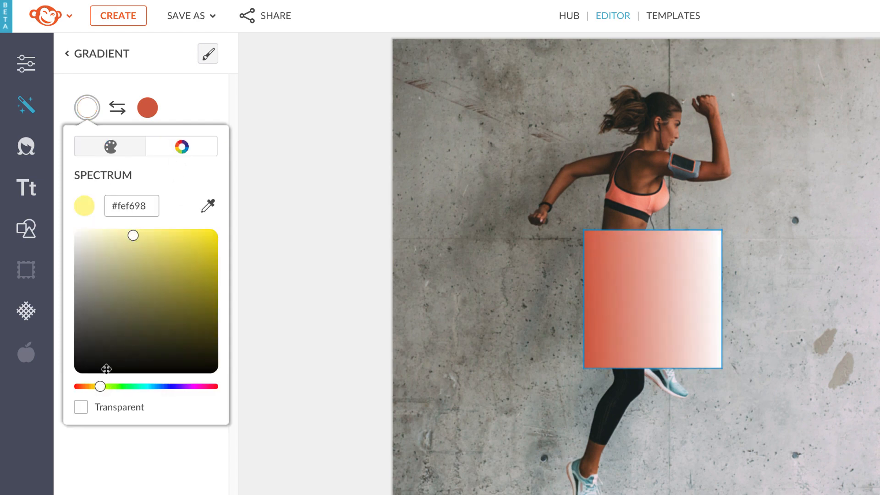
{"action": "mouse_move", "coordinate": [148, 242]}
{"action": "left_mouse_down"}
{"action": "mouse_move", "coordinate": [137, 236]}
{"action": "mouse_move", "coordinate": [125, 245]}
{"action": "mouse_move", "coordinate": [133, 234]}
{"action": "left_mouse_up"}
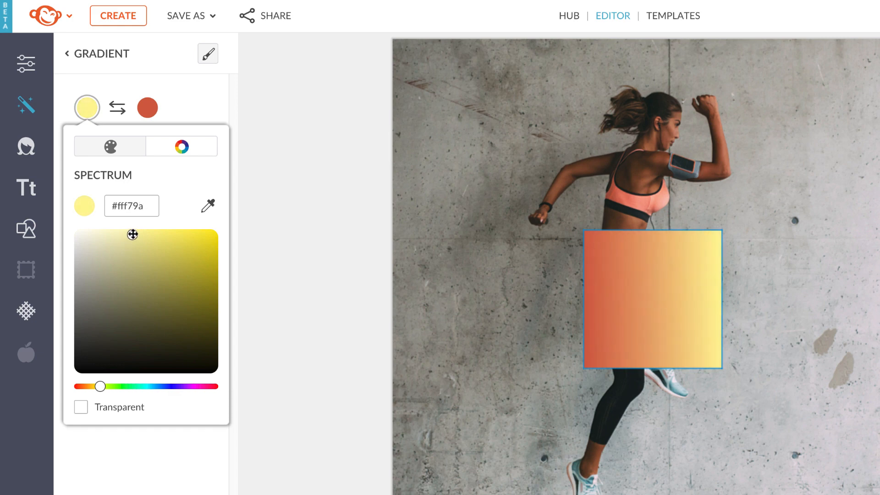
{"action": "left_click", "coordinate": [142, 490]}
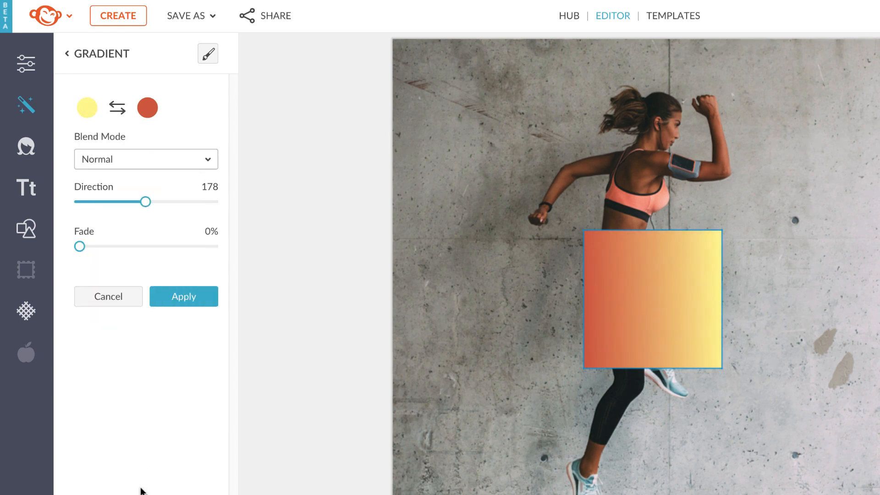
{"action": "left_click", "coordinate": [182, 298]}
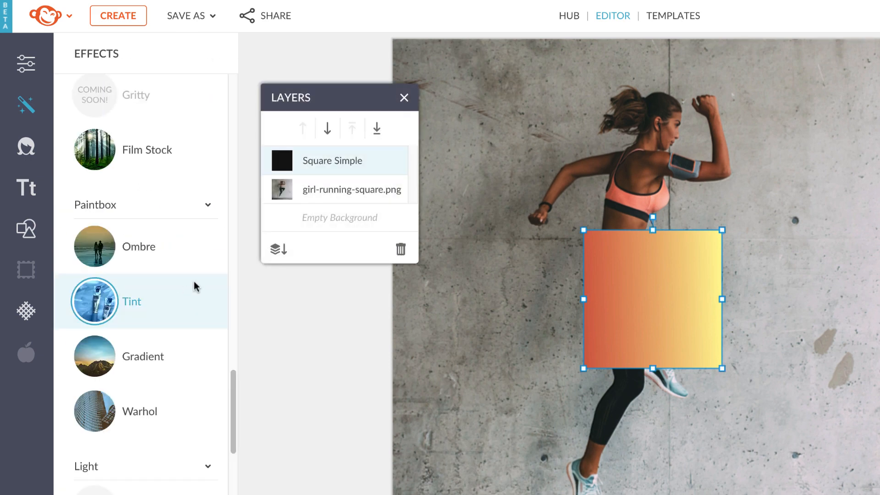
Move the gradient square to the photo's upper-left corner and enlarge it to cover the whole canvas.
{"action": "left_click_drag", "start_coordinate": [639, 326], "coordinate": [449, 135]}
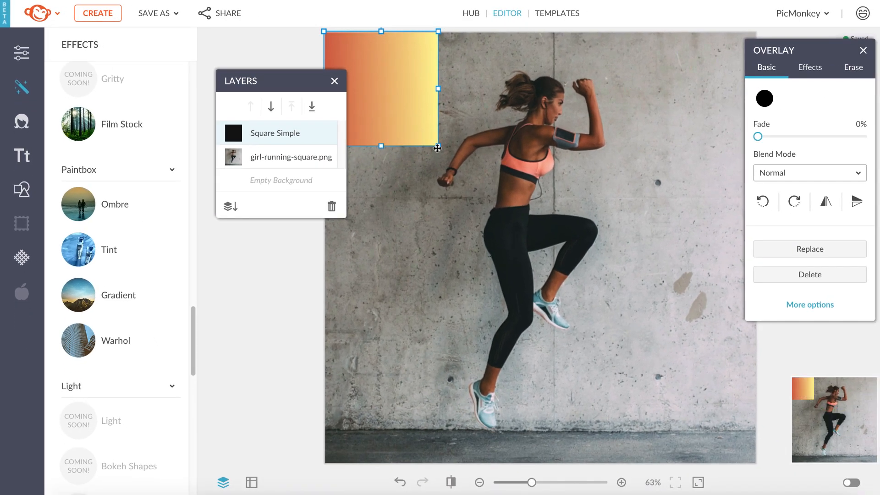
{"action": "left_click_drag", "start_coordinate": [505, 167], "coordinate": [624, 330]}
{"action": "left_click_drag", "start_coordinate": [543, 287], "coordinate": [748, 459]}
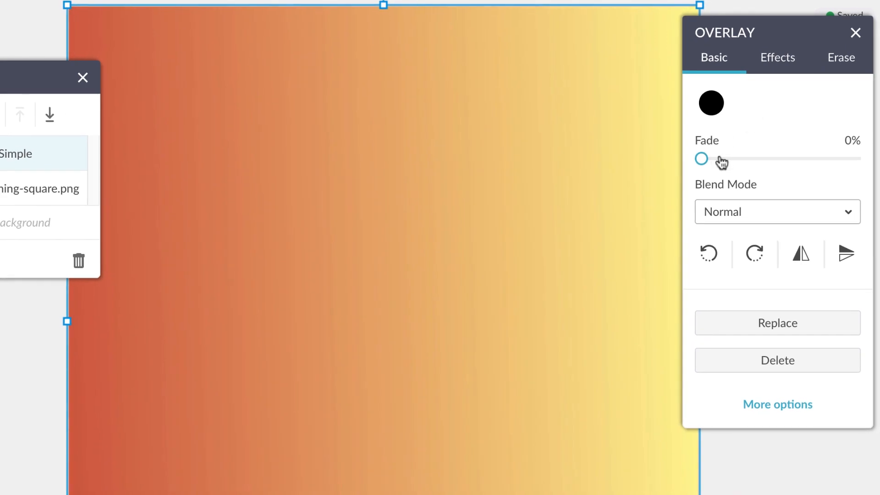
Set the gradient square's fade to 20% and its blend mode to Overlay, and deselect it.
{"action": "left_click_drag", "start_coordinate": [750, 141], "coordinate": [760, 142]}
{"action": "left_click_drag", "start_coordinate": [714, 161], "coordinate": [724, 161]}
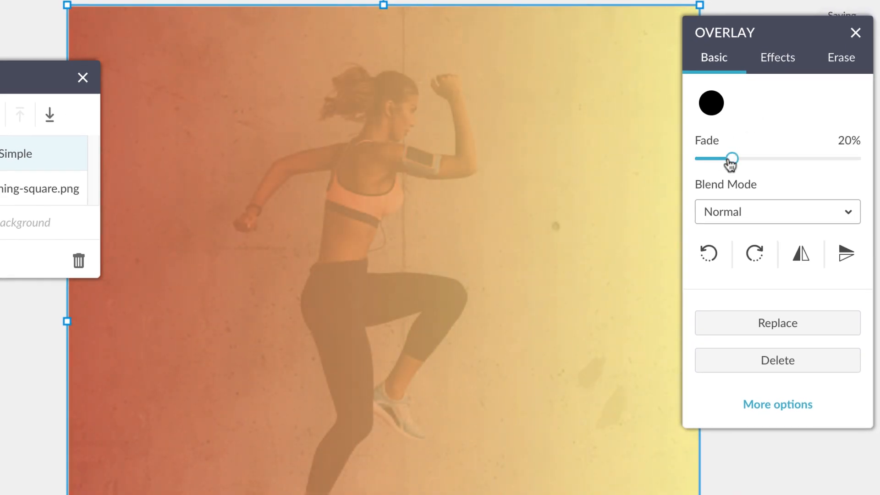
{"action": "left_click", "coordinate": [754, 204]}
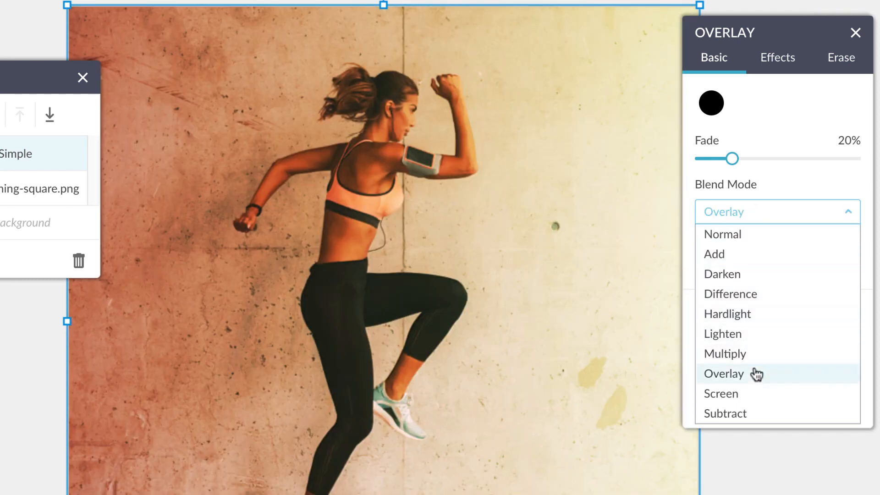
{"action": "left_click", "coordinate": [752, 372]}
{"action": "left_click", "coordinate": [736, 458]}
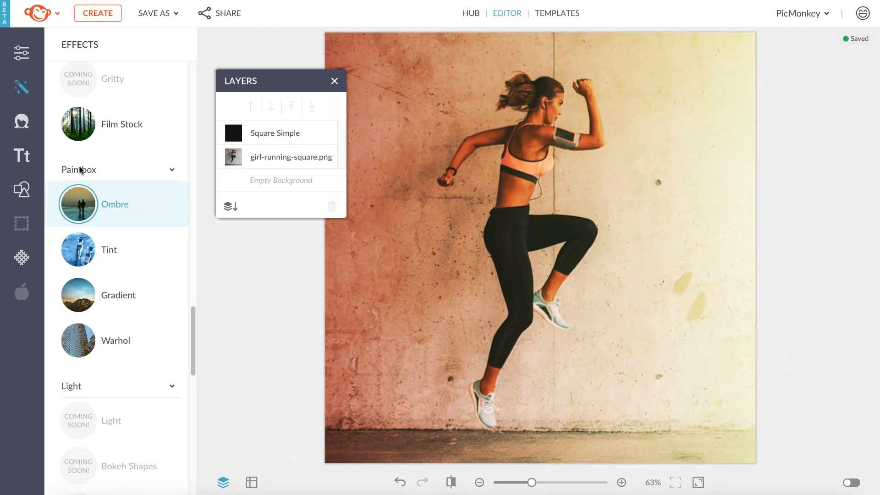
Browse the text fonts and choose Sansita One.
{"action": "left_click", "coordinate": [25, 157]}
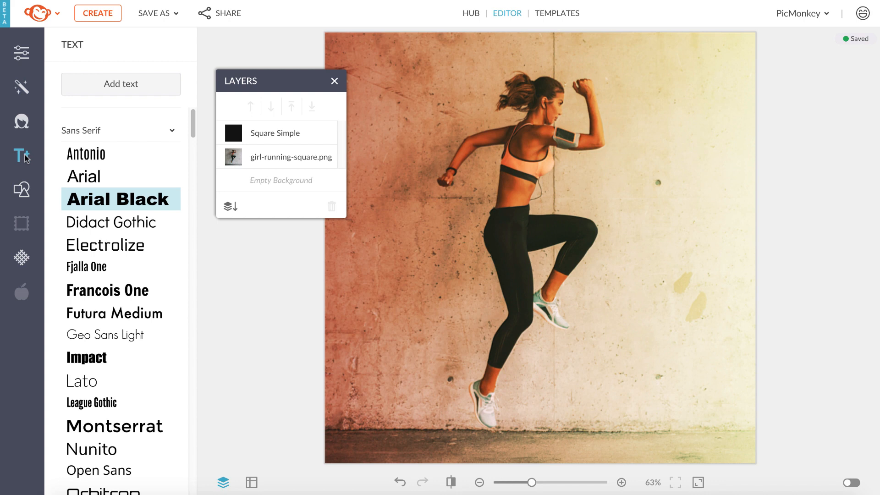
{"action": "scroll", "coordinate": [90, 222], "scroll_direction": "down", "scroll_amount": 10}
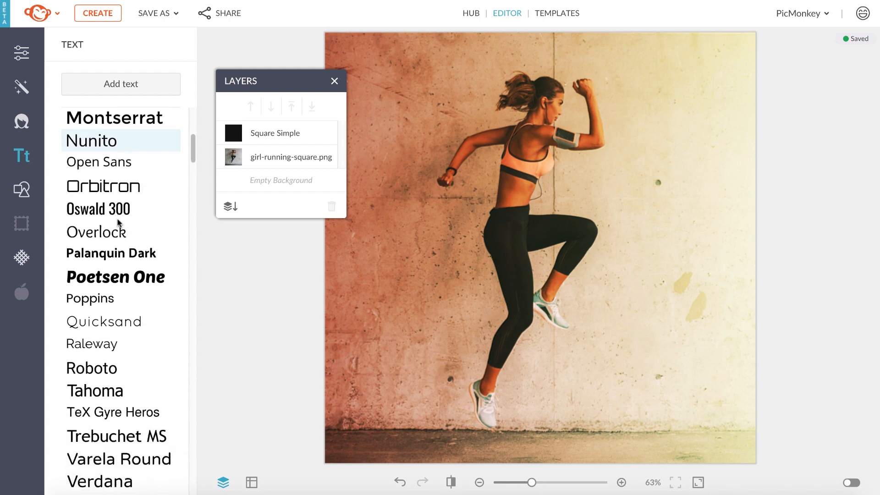
{"action": "scroll", "coordinate": [118, 223], "scroll_direction": "down", "scroll_amount": 8}
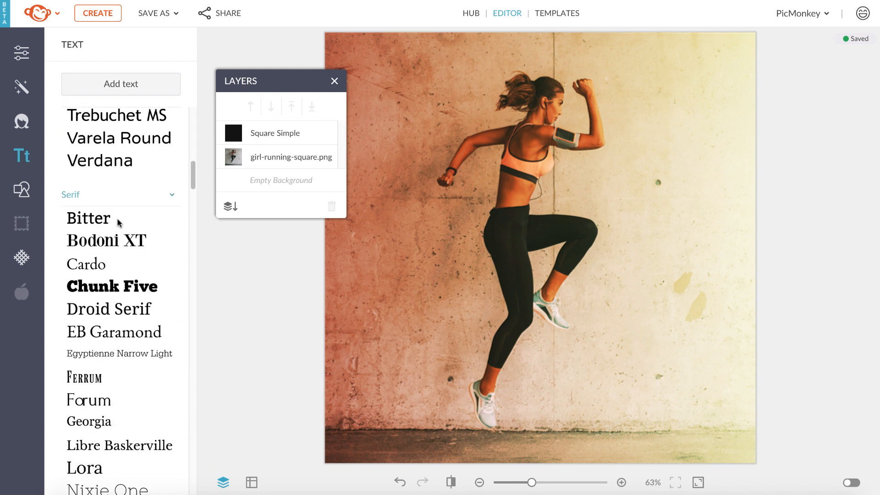
{"action": "scroll", "coordinate": [118, 223], "scroll_direction": "down", "scroll_amount": 12}
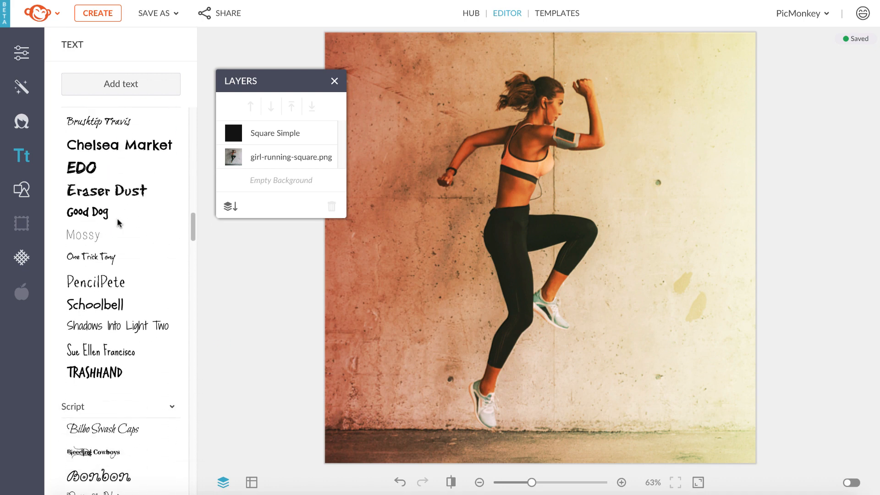
{"action": "scroll", "coordinate": [118, 223], "scroll_direction": "down", "scroll_amount": 15}
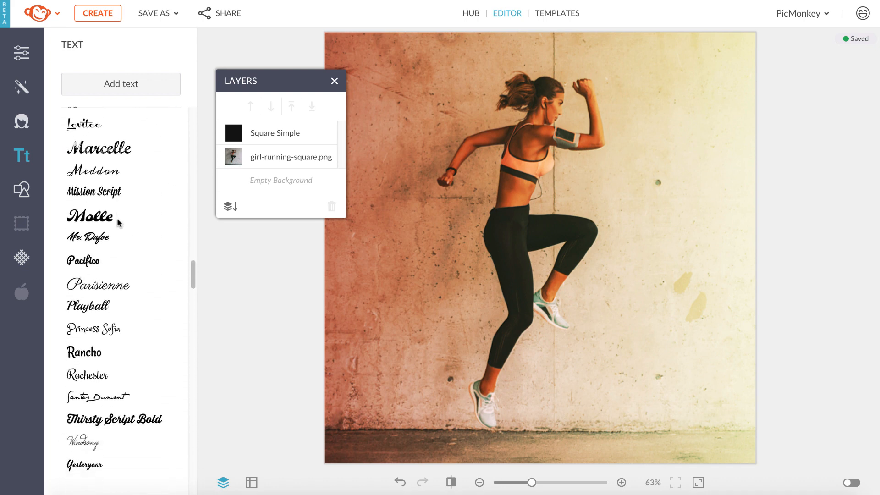
{"action": "scroll", "coordinate": [118, 223], "scroll_direction": "down", "scroll_amount": 12}
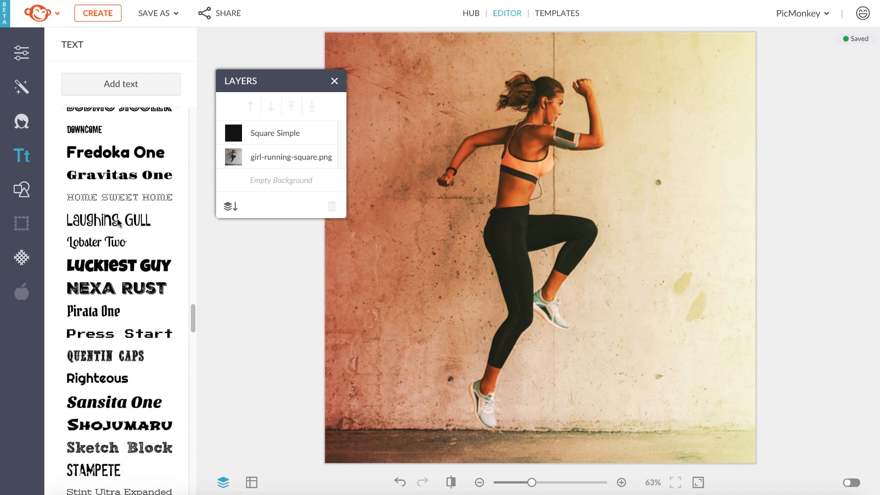
{"action": "left_click", "coordinate": [117, 350]}
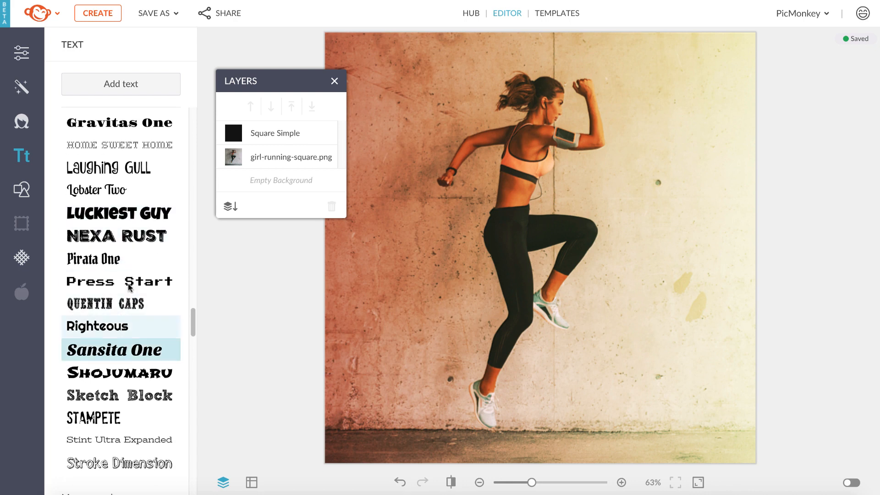
Add a text layer in Sansita One reading "go".
{"action": "left_click", "coordinate": [143, 91]}
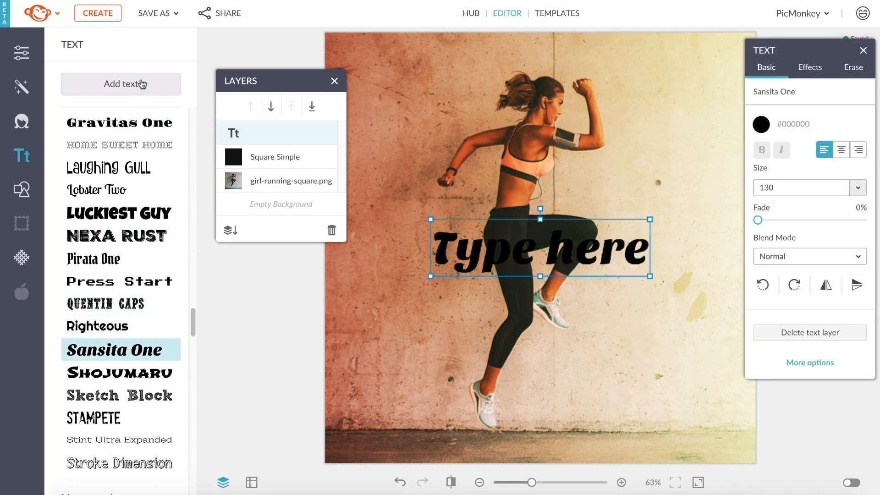
{"action": "left_click", "coordinate": [512, 246]}
{"action": "type", "text": "go"}
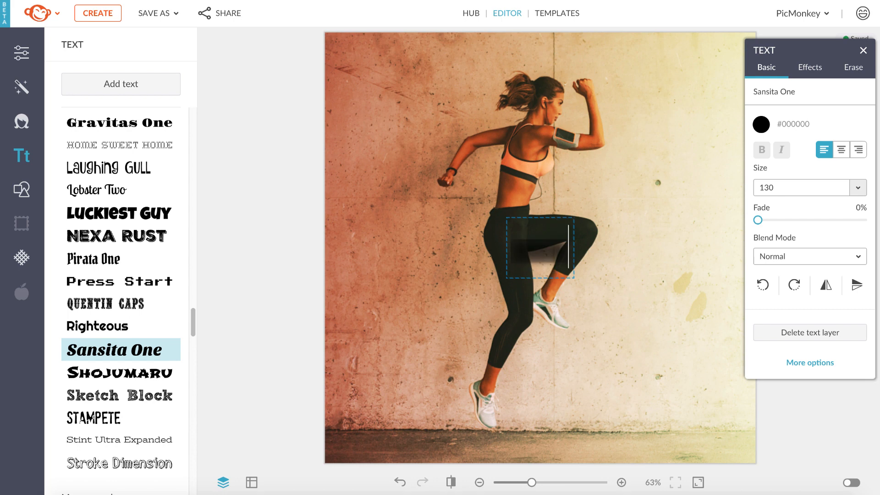
{"action": "left_click", "coordinate": [541, 248]}
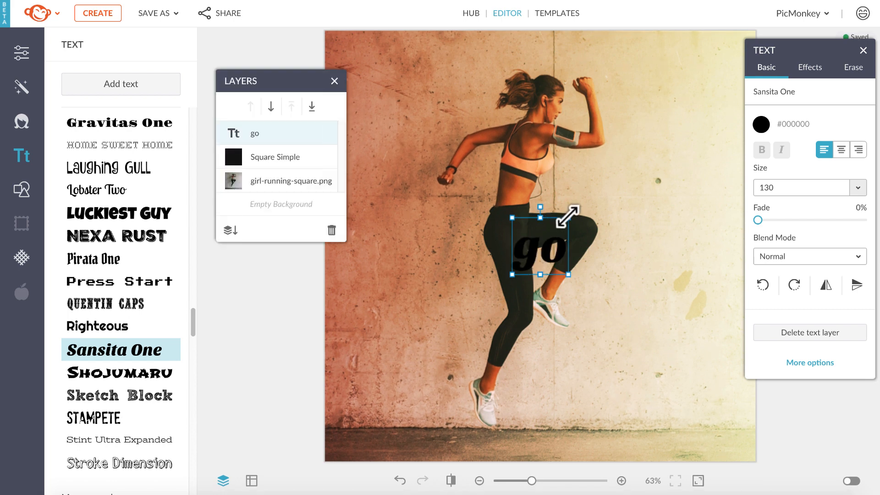
Enlarge the "go" text to size 1084 and position it so it spans the photo's width.
{"action": "left_click_drag", "start_coordinate": [569, 218], "coordinate": [555, 257]}
{"action": "left_click_drag", "start_coordinate": [670, 80], "coordinate": [738, 30]}
{"action": "scroll", "coordinate": [575, 252], "scroll_direction": "down", "scroll_amount": 2}
{"action": "left_click_drag", "start_coordinate": [573, 257], "coordinate": [576, 252]}
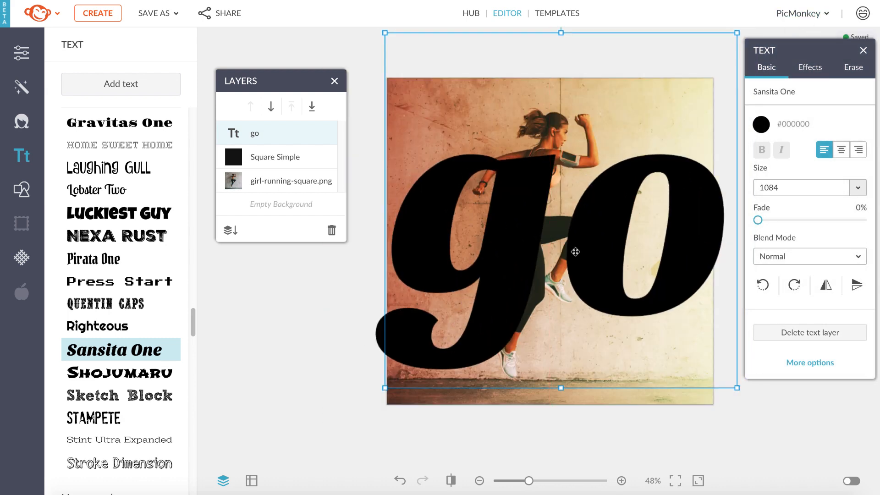
Set the "go" text colour to golden yellow #FFCE00 from the Rainbow palette.
{"action": "left_click", "coordinate": [761, 126]}
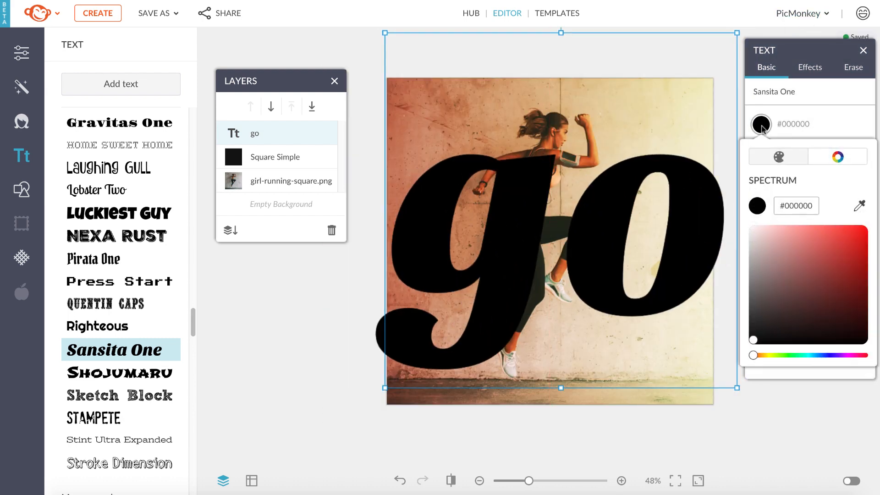
{"action": "left_click", "coordinate": [779, 157]}
{"action": "left_click", "coordinate": [840, 250]}
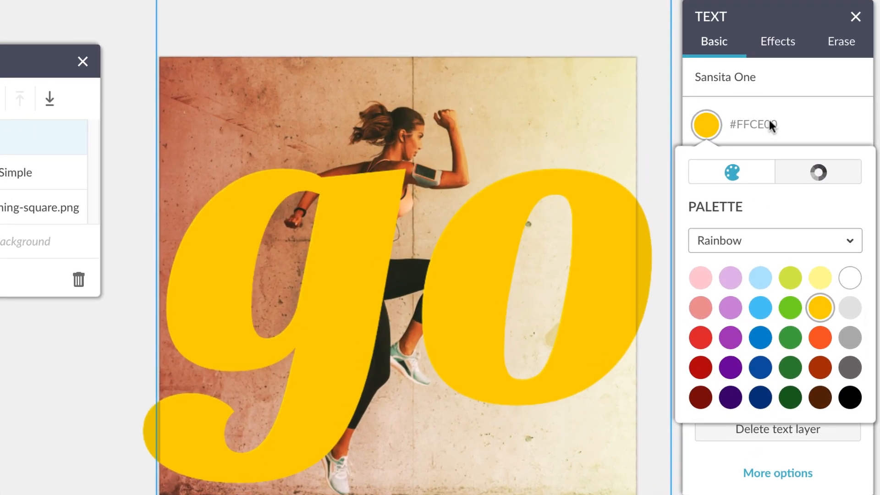
{"action": "left_click", "coordinate": [820, 108]}
Set the "go" text's fade to 20% and its blend mode to Multiply, and deselect it.
{"action": "left_click_drag", "start_coordinate": [701, 265], "coordinate": [729, 270]}
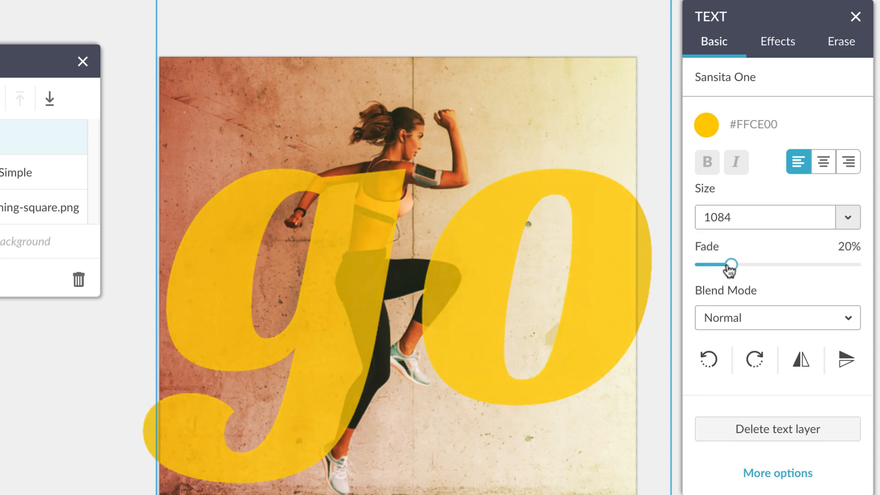
{"action": "left_click", "coordinate": [738, 316]}
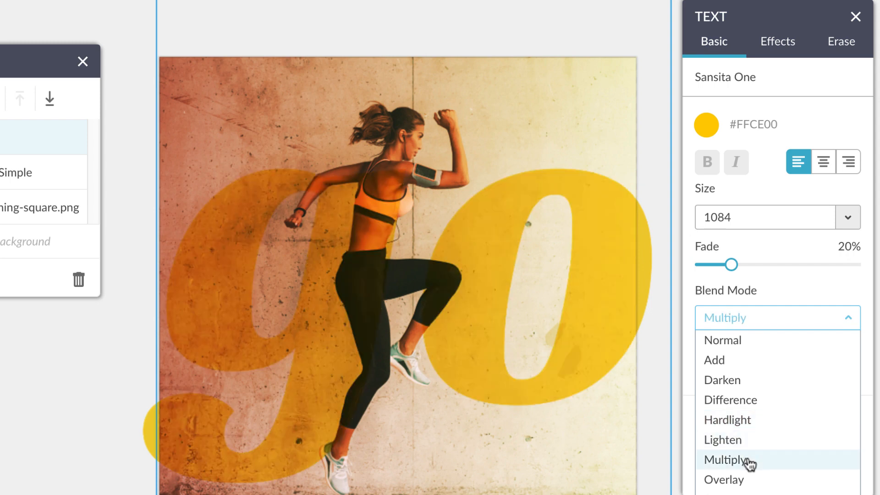
{"action": "left_click", "coordinate": [746, 460]}
{"action": "key", "text": "Escape"}
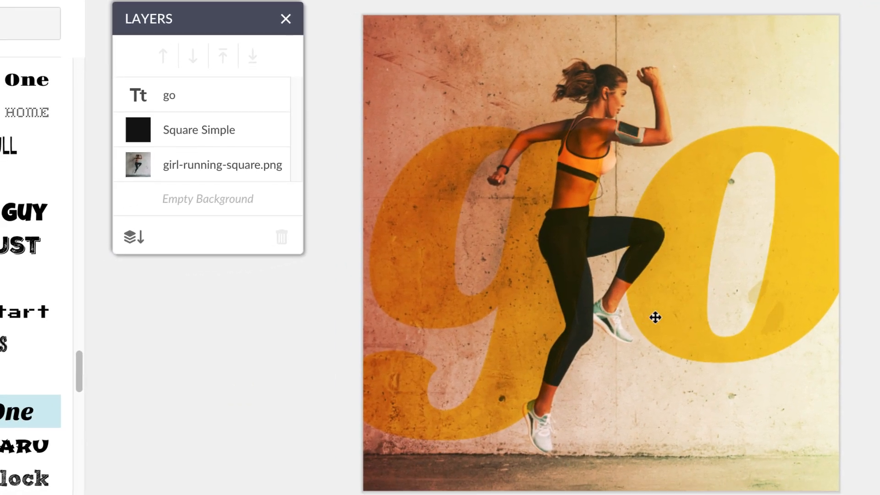
Reorder the "go" text layer beneath the Square Simple gradient layer, directly above the photo, and deselect it.
{"action": "left_click", "coordinate": [655, 317]}
{"action": "left_click_drag", "start_coordinate": [197, 95], "coordinate": [199, 129]}
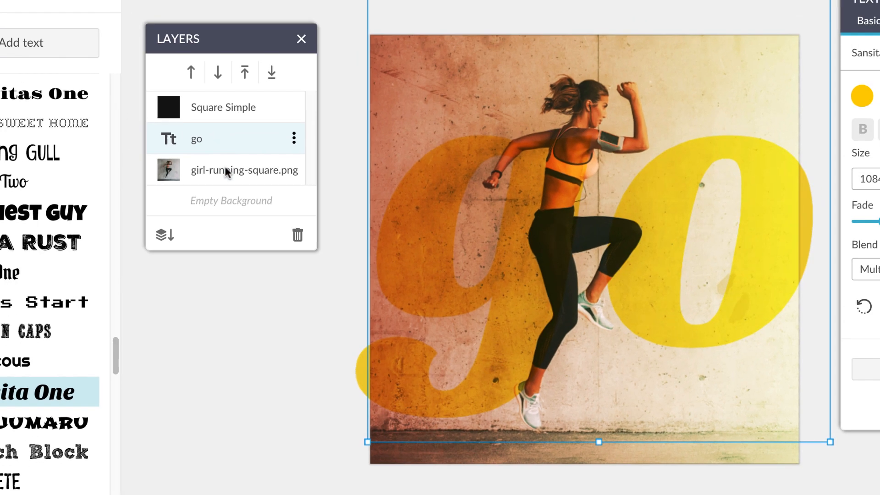
{"action": "left_click", "coordinate": [204, 353]}
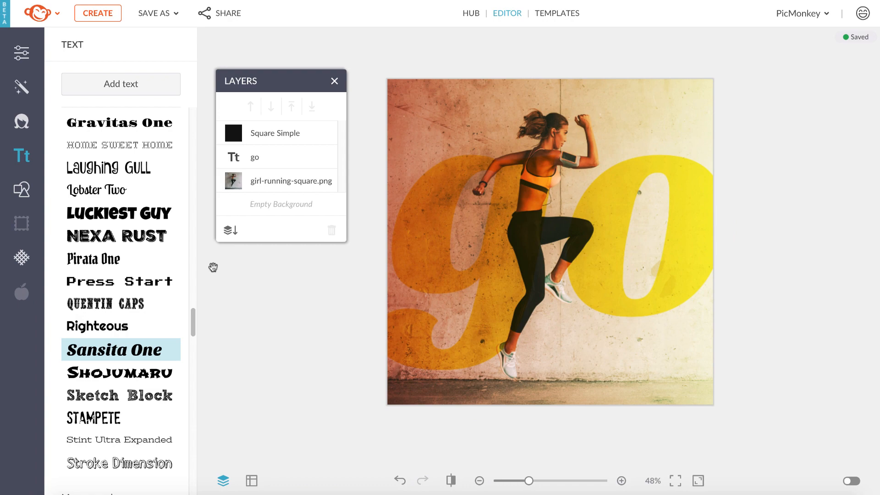
Add a white Arial Black text layer reading "R U N" and move it beside the runner's ponytail, above her trailing arm.
{"action": "scroll", "coordinate": [137, 222], "scroll_direction": "up", "scroll_amount": 15}
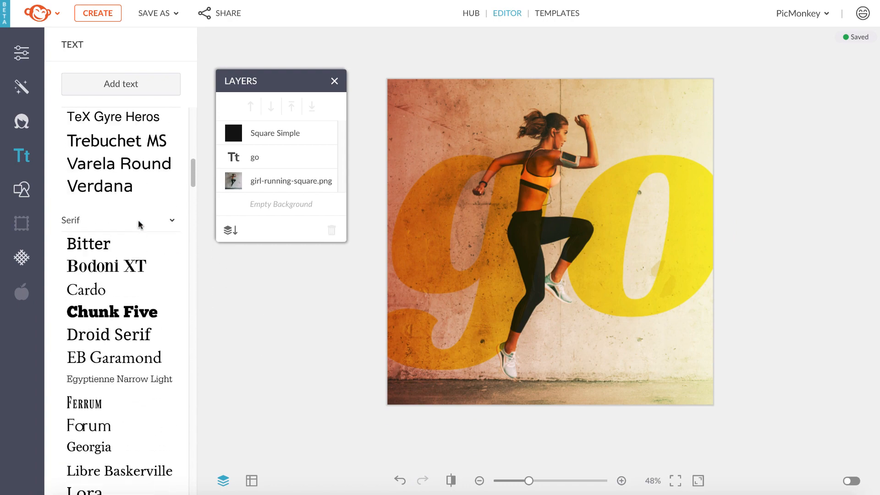
{"action": "scroll", "coordinate": [138, 222], "scroll_direction": "up", "scroll_amount": 10}
{"action": "left_click", "coordinate": [120, 199]}
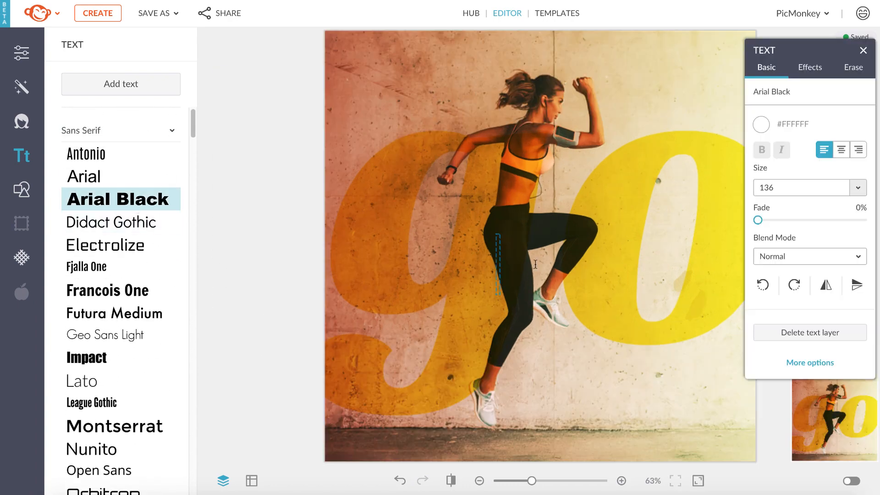
{"action": "type", "text": "BIG "}
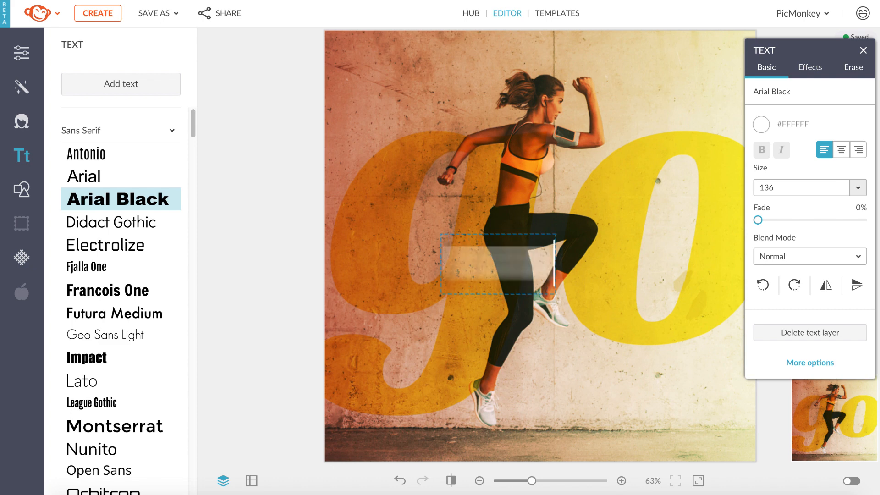
{"action": "type", "text": "N"}
{"action": "left_click", "coordinate": [433, 340]}
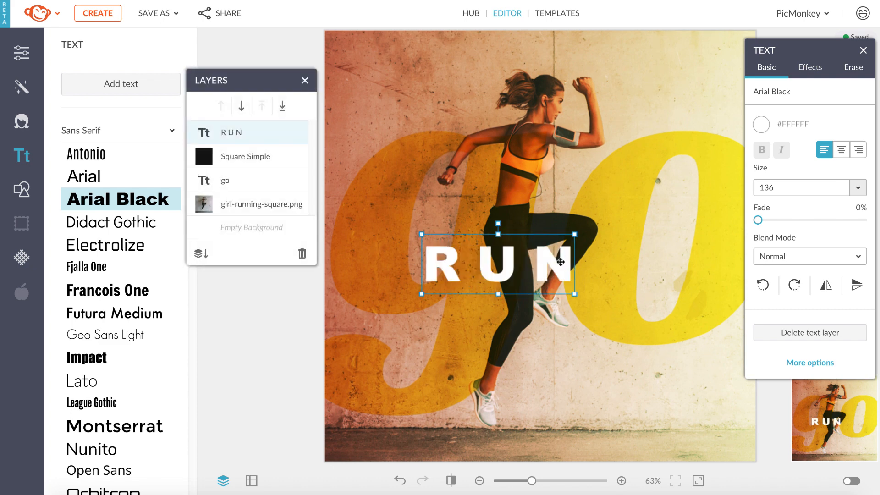
{"action": "left_click_drag", "start_coordinate": [560, 262], "coordinate": [505, 115]}
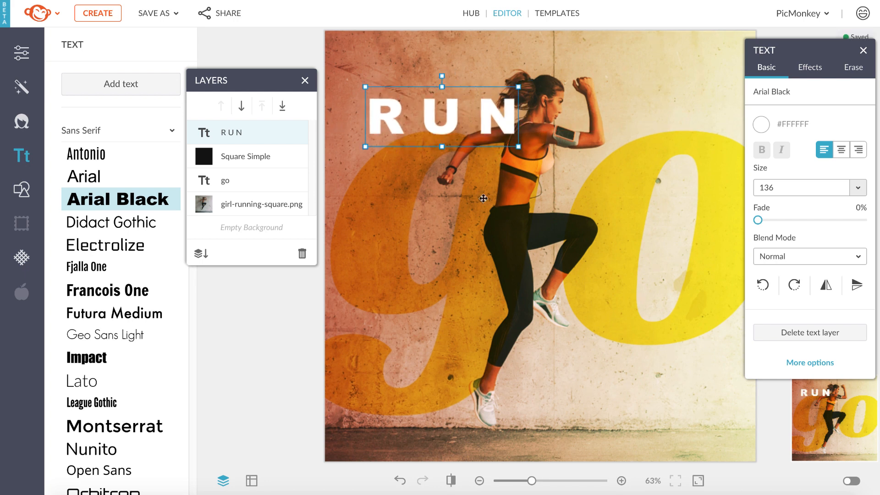
Duplicate the "R U N" text, place the copy in front of the runner above her raised knee, and change it to "T H E".
{"action": "key", "text": "ctrl+d"}
{"action": "left_click_drag", "start_coordinate": [487, 120], "coordinate": [669, 199]}
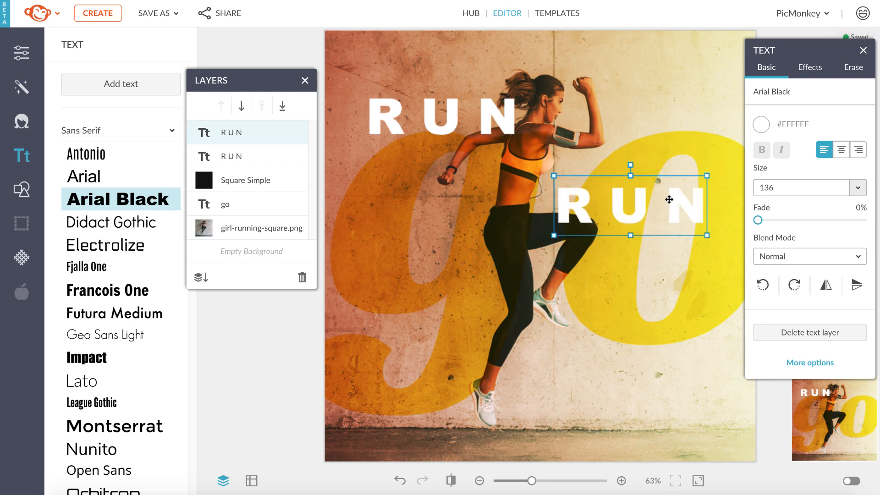
{"action": "double_click", "coordinate": [668, 199]}
{"action": "type", "text": "THE"}
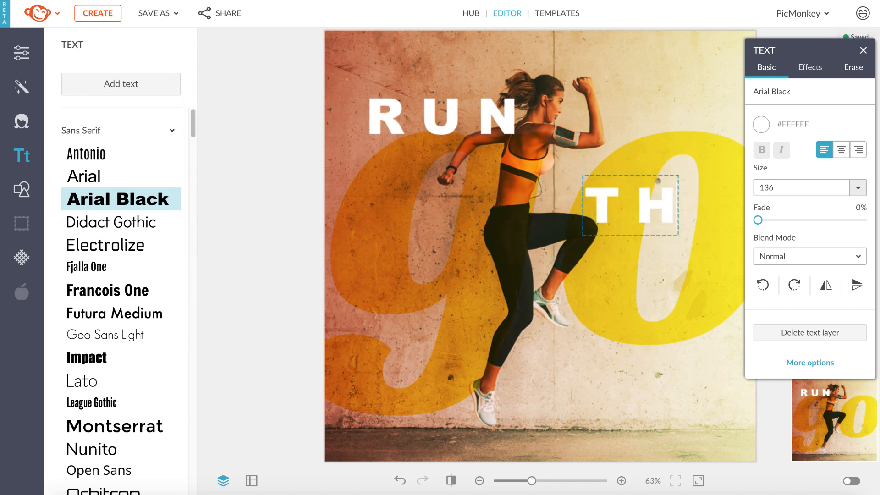
{"action": "left_click", "coordinate": [646, 268]}
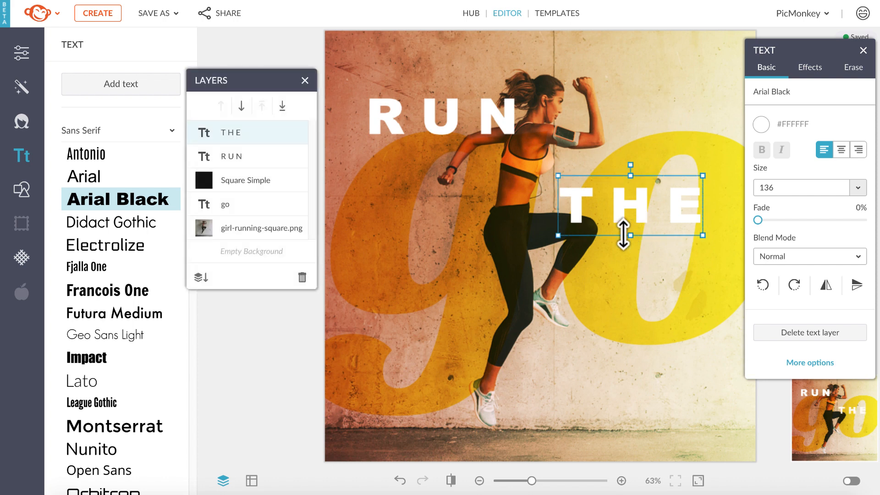
Duplicate the "T H E" text, place the copy across the runner's lower leg, and change it to "W O R L D".
{"action": "key", "text": "ctrl+d"}
{"action": "left_click_drag", "start_coordinate": [642, 210], "coordinate": [543, 371]}
{"action": "double_click", "coordinate": [544, 371]}
{"action": "type", "text": "W"}
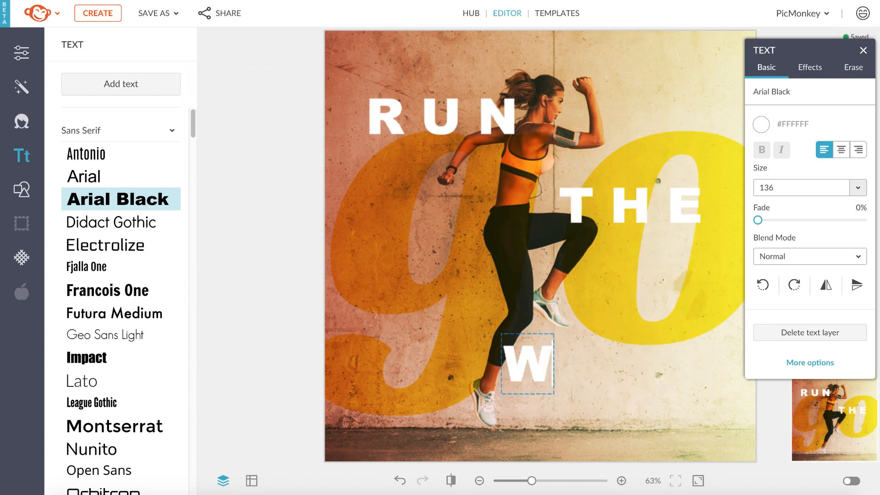
{"action": "type", "text": "ORLD"}
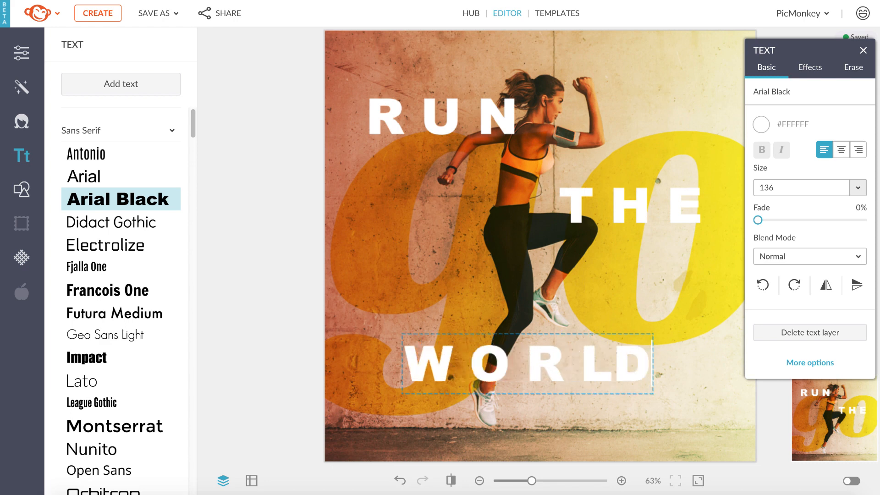
{"action": "left_click", "coordinate": [549, 417]}
{"action": "mouse_move", "coordinate": [559, 370]}
{"action": "left_mouse_down"}
{"action": "mouse_move", "coordinate": [566, 349]}
{"action": "mouse_move", "coordinate": [568, 357]}
{"action": "left_mouse_up"}
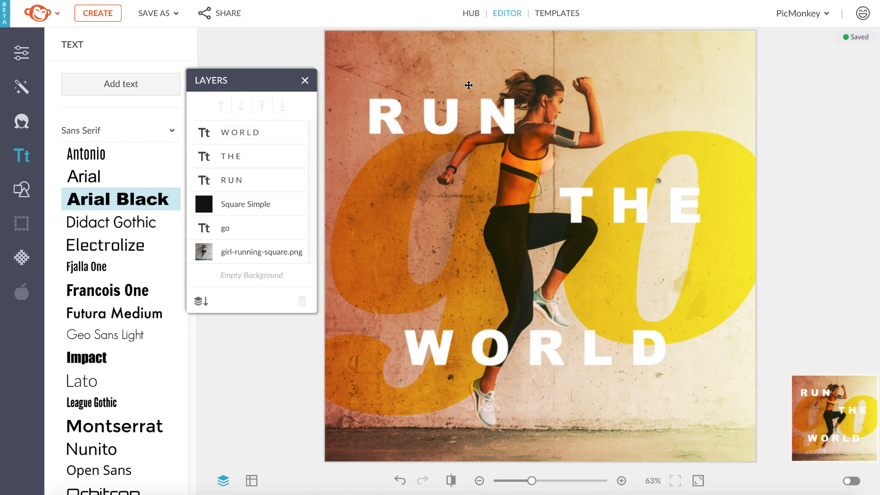
Erase the lower part of the "N" in "R U N" where it overlaps the runner's arm, using eraser size 25.
{"action": "scroll", "coordinate": [469, 85], "scroll_direction": "up", "scroll_amount": 5}
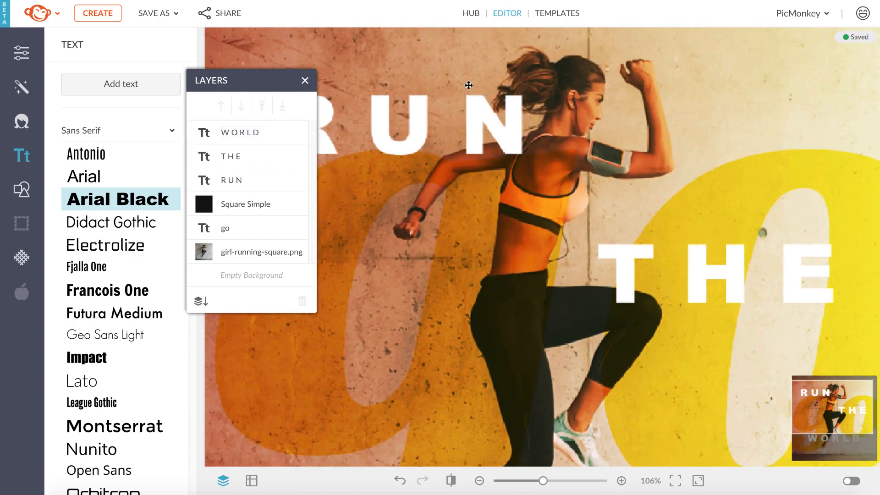
{"action": "left_click", "coordinate": [468, 150]}
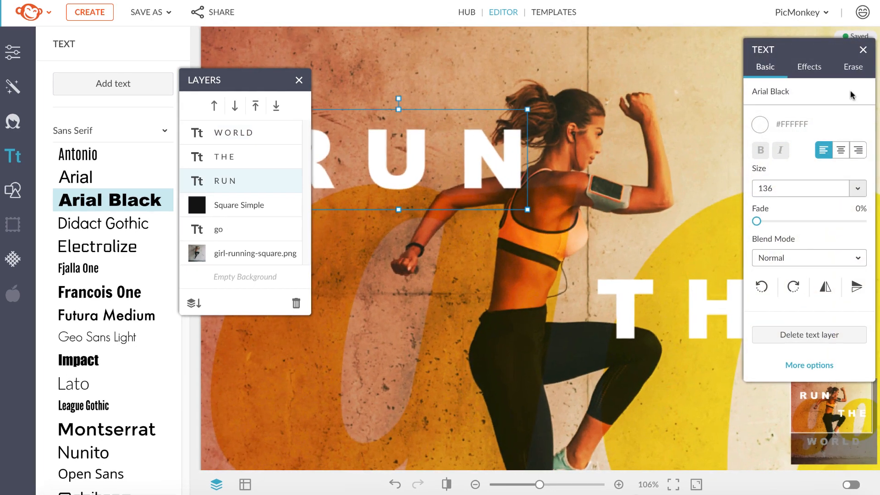
{"action": "left_click", "coordinate": [854, 67]}
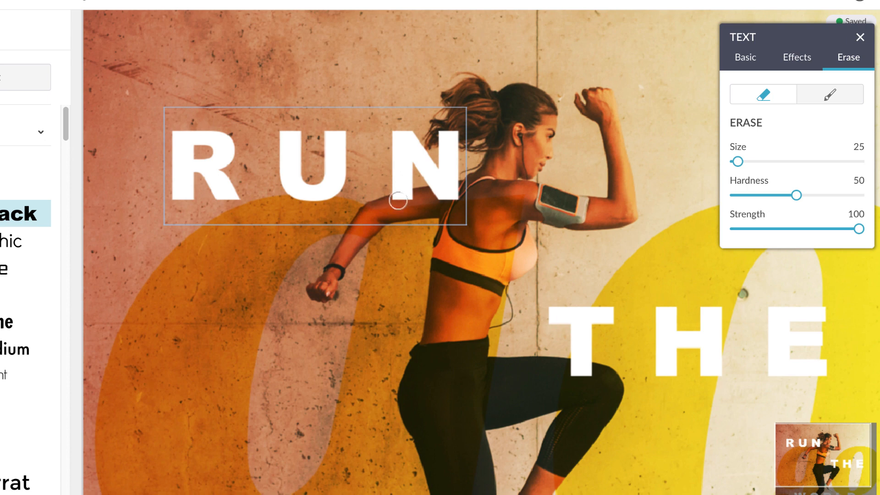
{"action": "mouse_move", "coordinate": [397, 201]}
{"action": "left_mouse_down"}
{"action": "mouse_move", "coordinate": [420, 196]}
{"action": "mouse_move", "coordinate": [383, 204]}
{"action": "mouse_move", "coordinate": [468, 189]}
{"action": "mouse_move", "coordinate": [419, 197]}
{"action": "mouse_move", "coordinate": [439, 193]}
{"action": "left_mouse_up"}
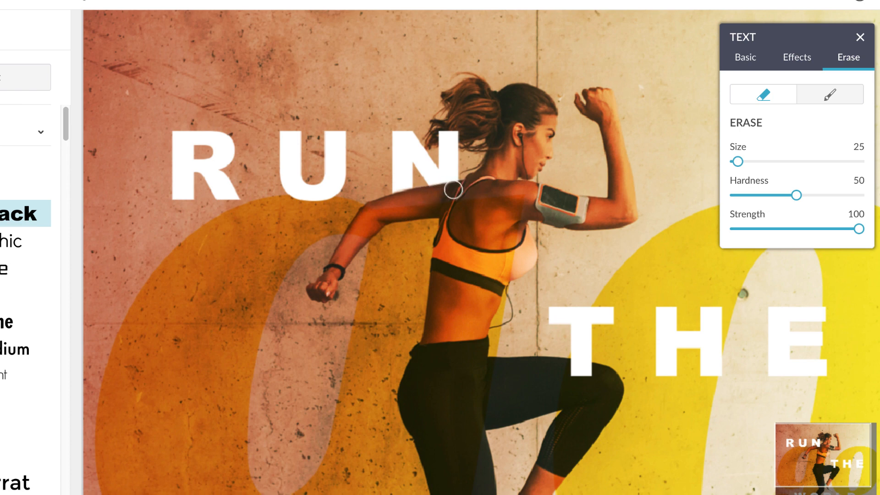
{"action": "left_click_drag", "start_coordinate": [421, 198], "coordinate": [428, 175]}
Paint back the over-erased areas of the "N" and erase the part that covers the runner's ponytail.
{"action": "left_click", "coordinate": [830, 97]}
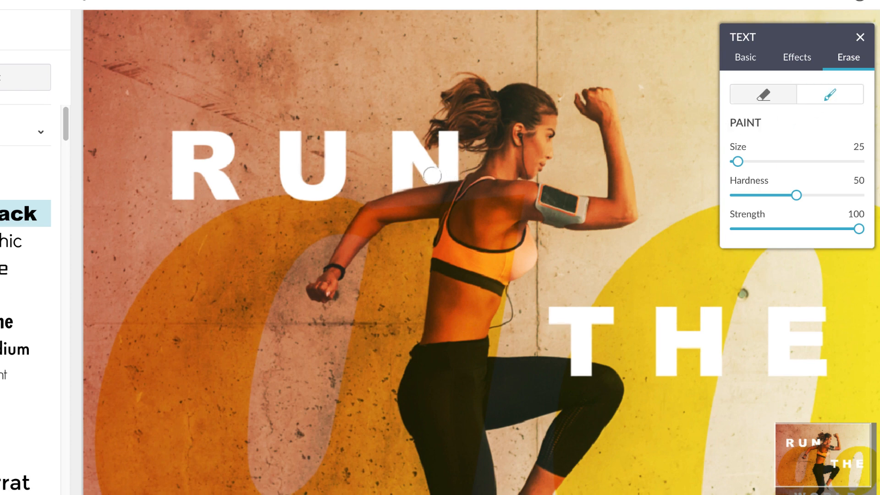
{"action": "left_click_drag", "start_coordinate": [421, 177], "coordinate": [422, 177]}
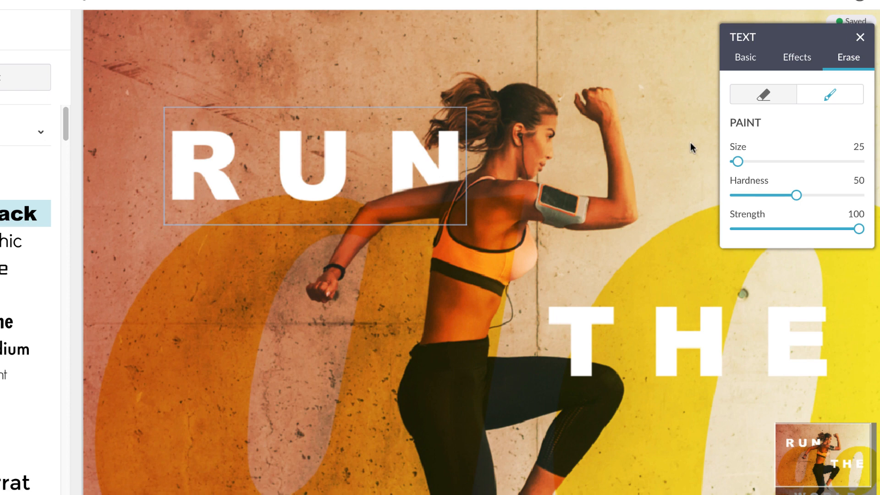
{"action": "left_click", "coordinate": [769, 101]}
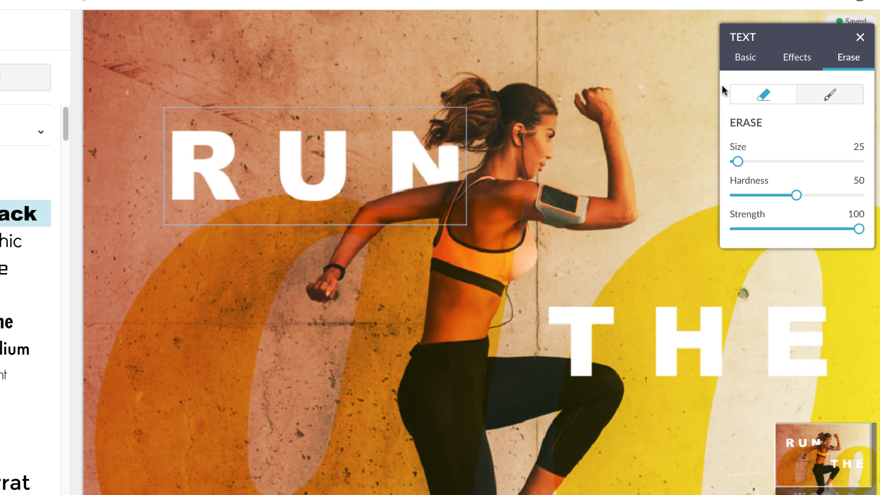
{"action": "left_click", "coordinate": [830, 94]}
{"action": "left_click_drag", "start_coordinate": [450, 151], "coordinate": [448, 149]}
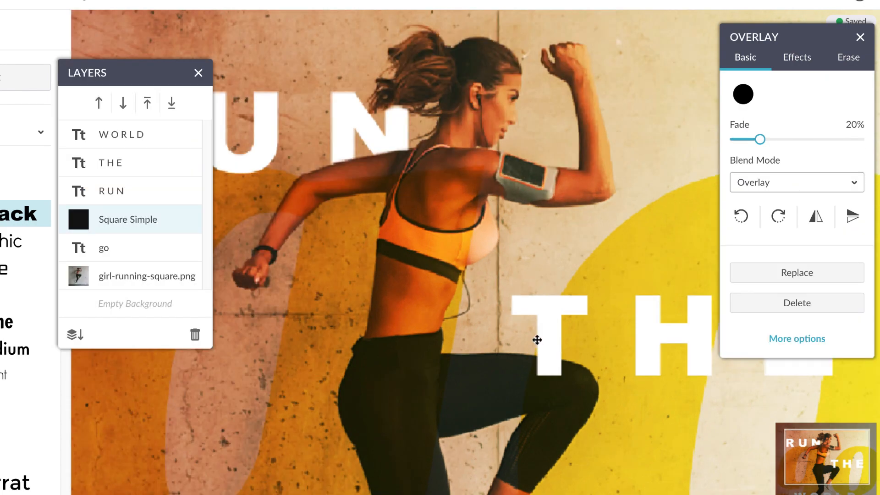
Erase the base of the "T" in "T H E" where it overlaps the runner's raised knee.
{"action": "left_click", "coordinate": [169, 163]}
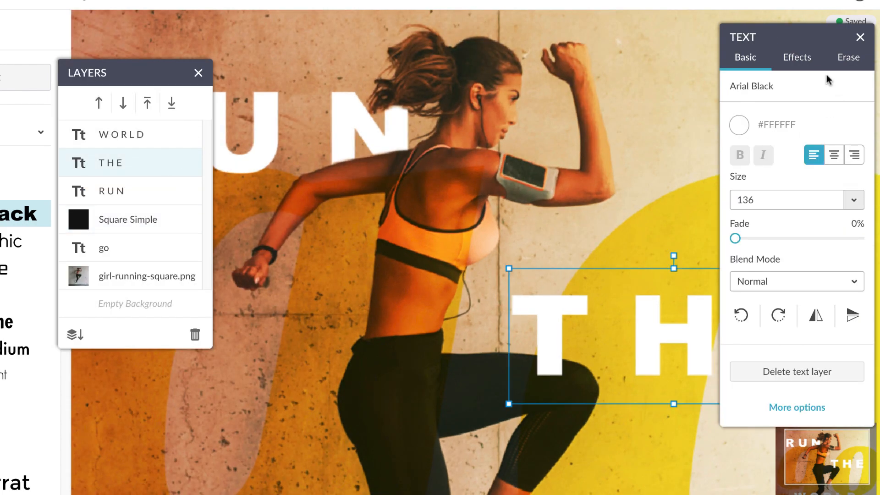
{"action": "left_click", "coordinate": [847, 58]}
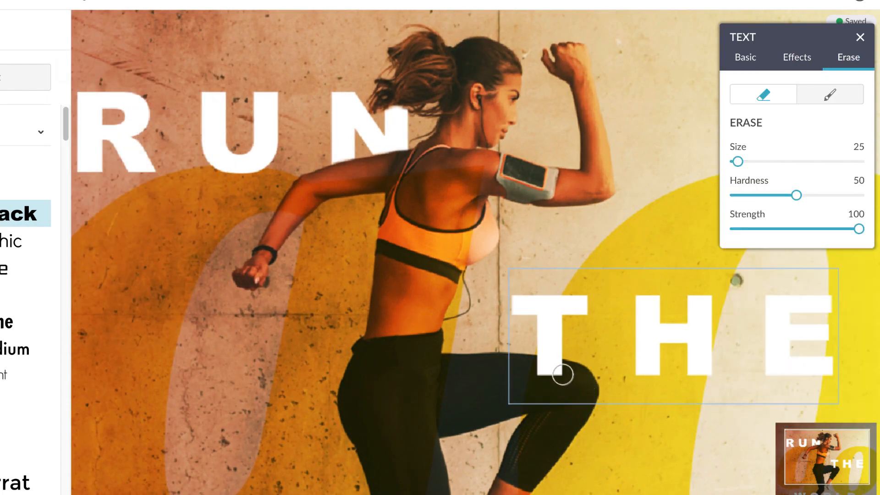
{"action": "mouse_move", "coordinate": [563, 373]}
{"action": "left_mouse_down"}
{"action": "mouse_move", "coordinate": [526, 374]}
{"action": "mouse_move", "coordinate": [569, 370]}
{"action": "mouse_move", "coordinate": [530, 366]}
{"action": "mouse_move", "coordinate": [553, 369]}
{"action": "left_mouse_up"}
Erase the part of the "O" in "W O R L D" that covers the runner's leg, and leave all layers deselected.
{"action": "scroll", "coordinate": [561, 376], "scroll_direction": "down", "scroll_amount": 5}
{"action": "scroll", "coordinate": [452, 466], "scroll_direction": "up", "scroll_amount": 5}
{"action": "scroll", "coordinate": [452, 466], "scroll_direction": "down", "scroll_amount": 3}
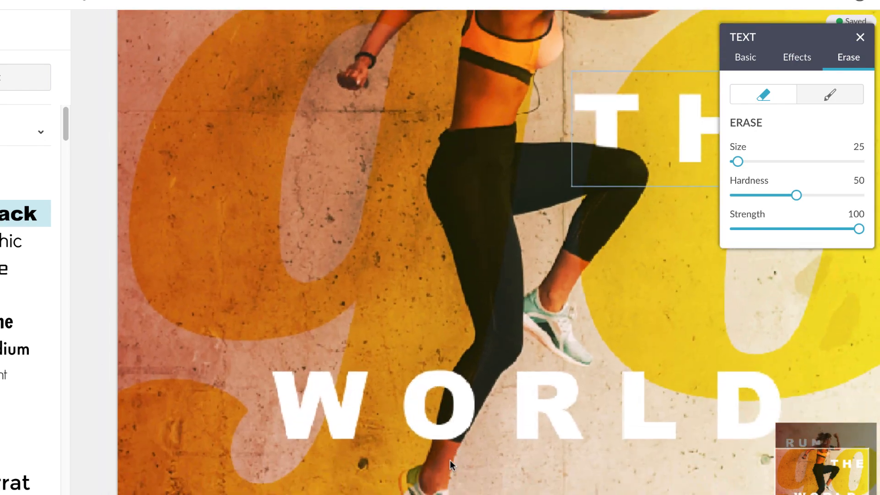
{"action": "left_click", "coordinate": [454, 398]}
{"action": "left_click", "coordinate": [848, 58]}
{"action": "mouse_move", "coordinate": [461, 373]}
{"action": "left_mouse_down"}
{"action": "mouse_move", "coordinate": [452, 391]}
{"action": "mouse_move", "coordinate": [460, 404]}
{"action": "mouse_move", "coordinate": [474, 401]}
{"action": "mouse_move", "coordinate": [454, 381]}
{"action": "mouse_move", "coordinate": [442, 449]}
{"action": "mouse_move", "coordinate": [467, 389]}
{"action": "left_mouse_up"}
{"action": "left_click", "coordinate": [460, 251]}
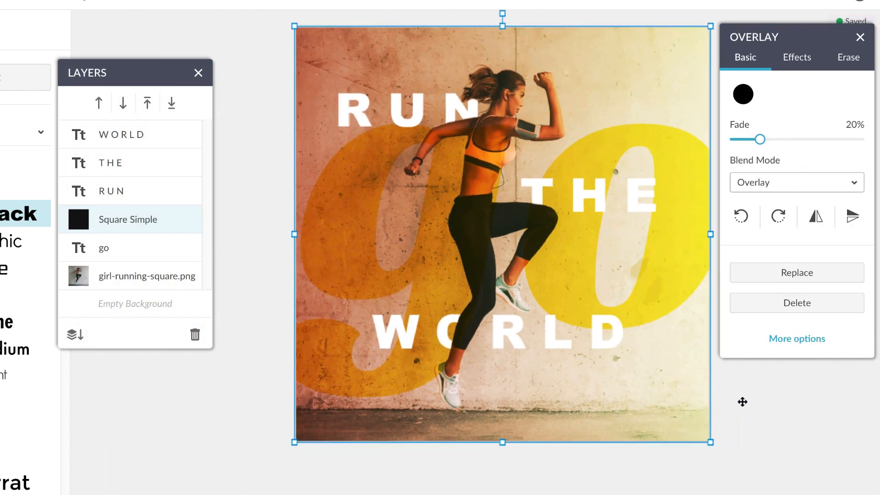
{"action": "left_click", "coordinate": [747, 403]}
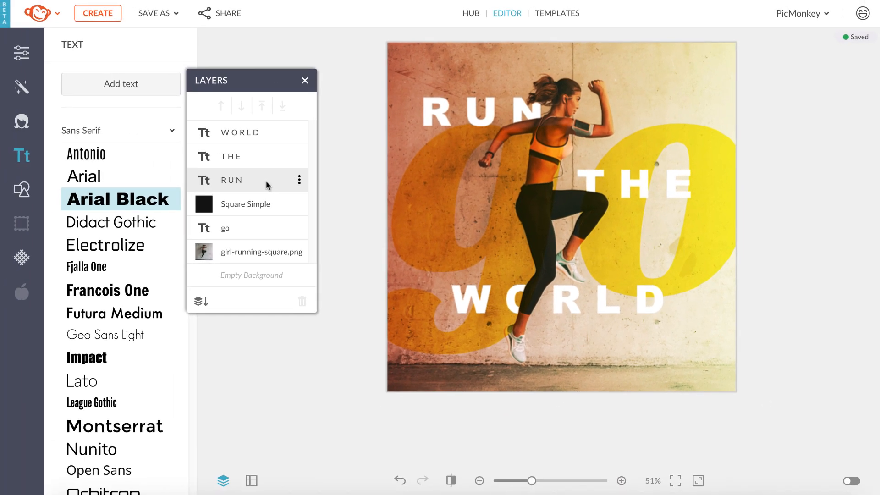
Apply the Moonlight effect at 30% fade to the girl-running-square.png photo layer.
{"action": "left_click_drag", "start_coordinate": [258, 85], "coordinate": [297, 84]}
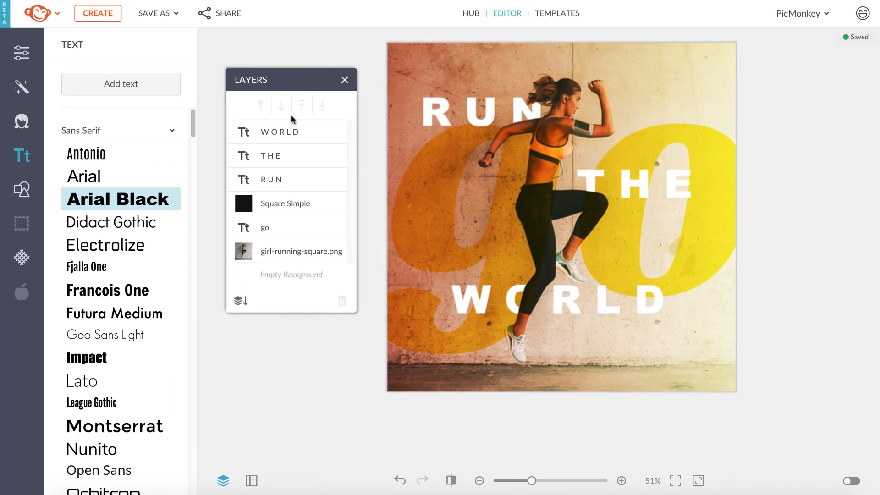
{"action": "left_click", "coordinate": [276, 253]}
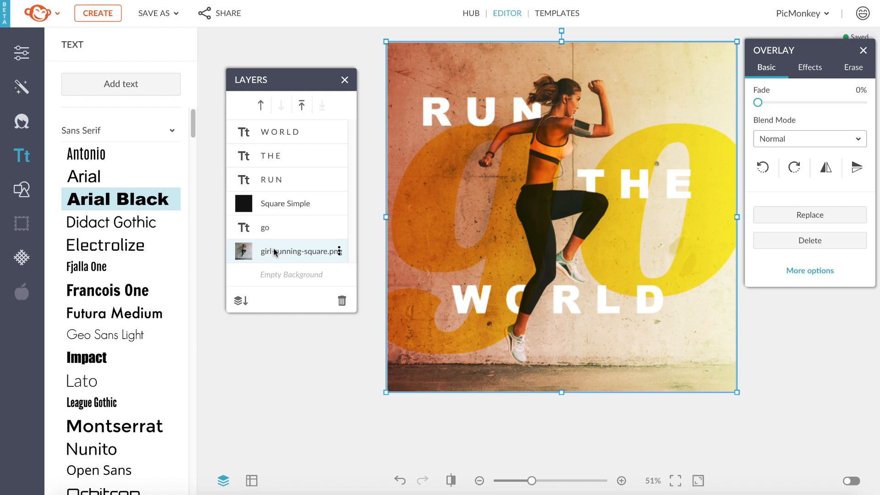
{"action": "left_click", "coordinate": [21, 88]}
{"action": "left_click", "coordinate": [91, 119]}
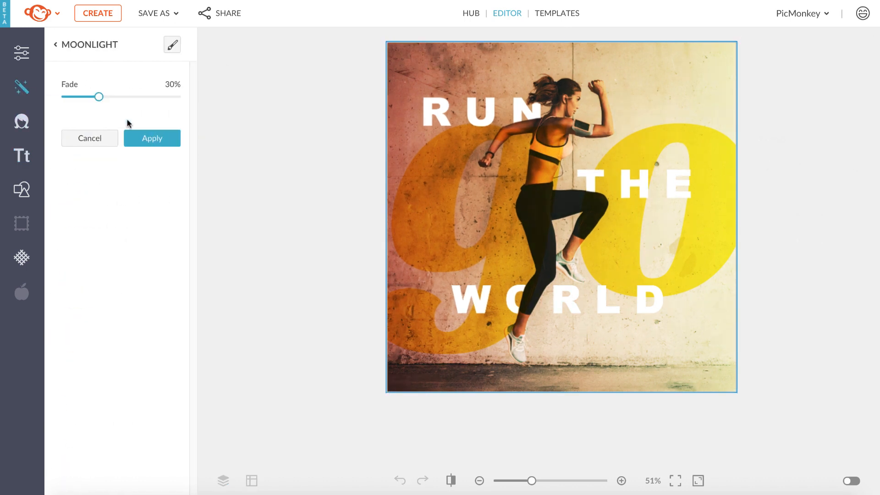
{"action": "left_click", "coordinate": [142, 141]}
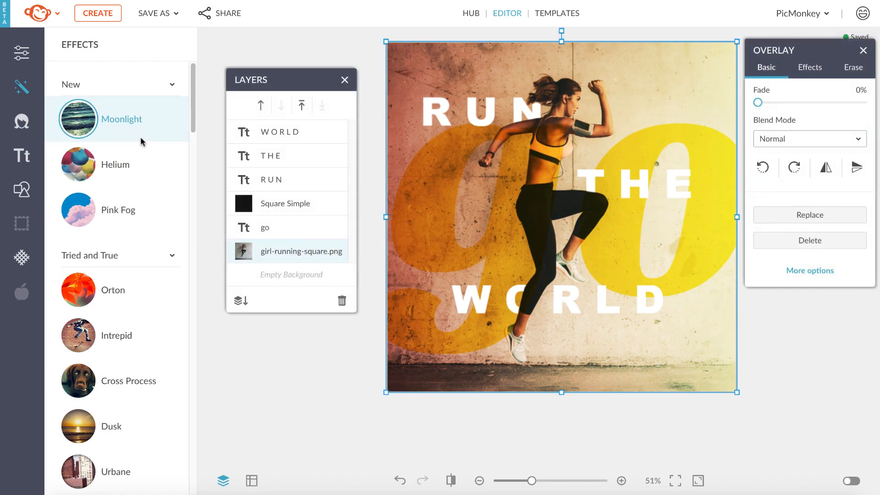
Apply the Soften effect with softness 50 and fade 0 to the "go" text layer, and leave all layers deselected.
{"action": "left_click", "coordinate": [285, 227]}
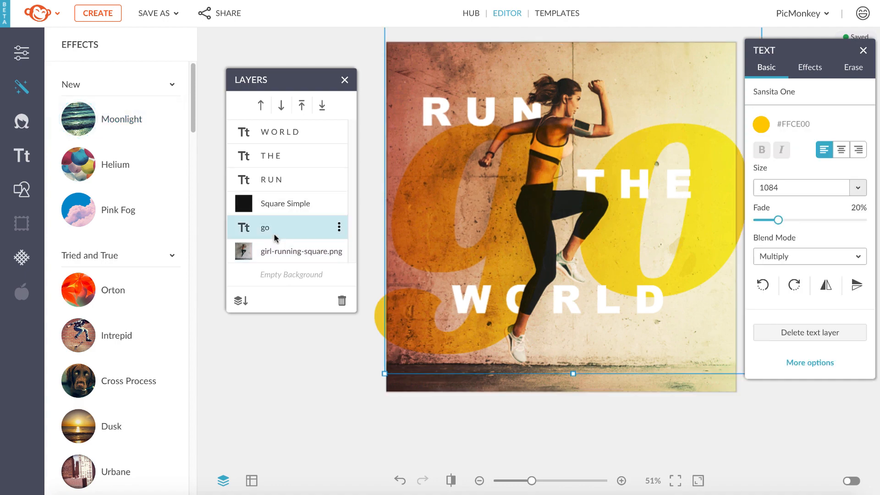
{"action": "scroll", "coordinate": [96, 274], "scroll_direction": "down", "scroll_amount": 8}
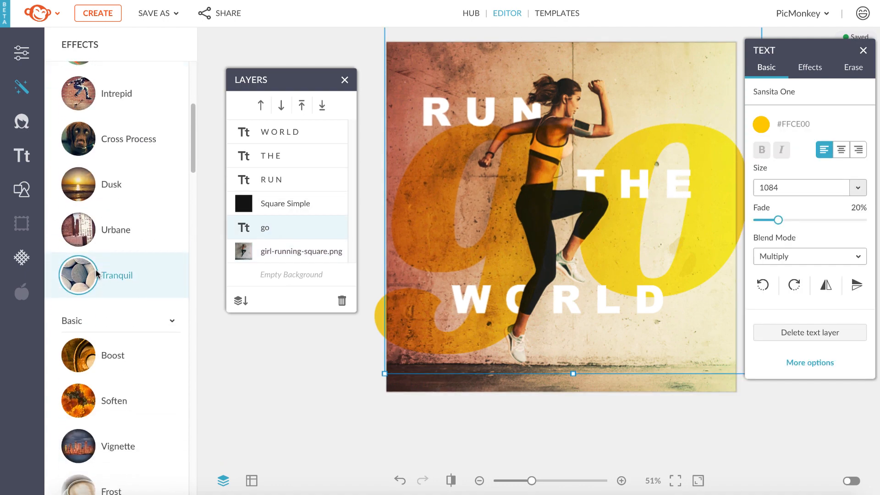
{"action": "left_click", "coordinate": [97, 273]}
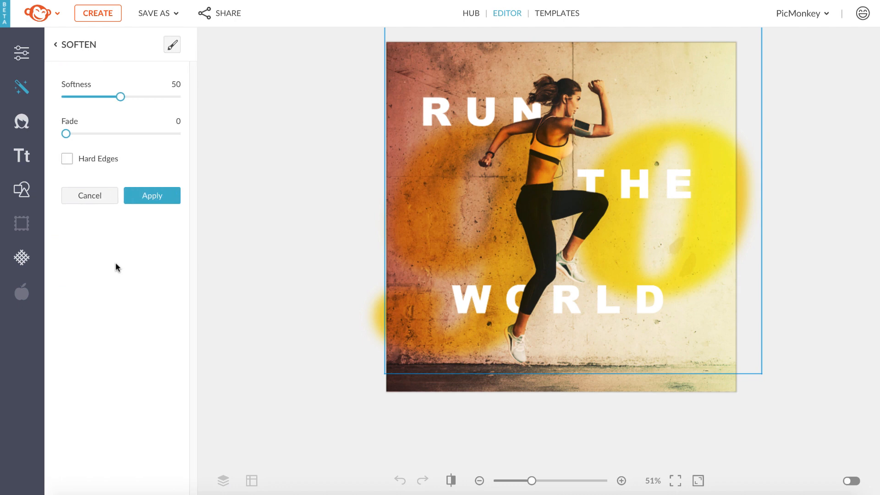
{"action": "left_click", "coordinate": [154, 205]}
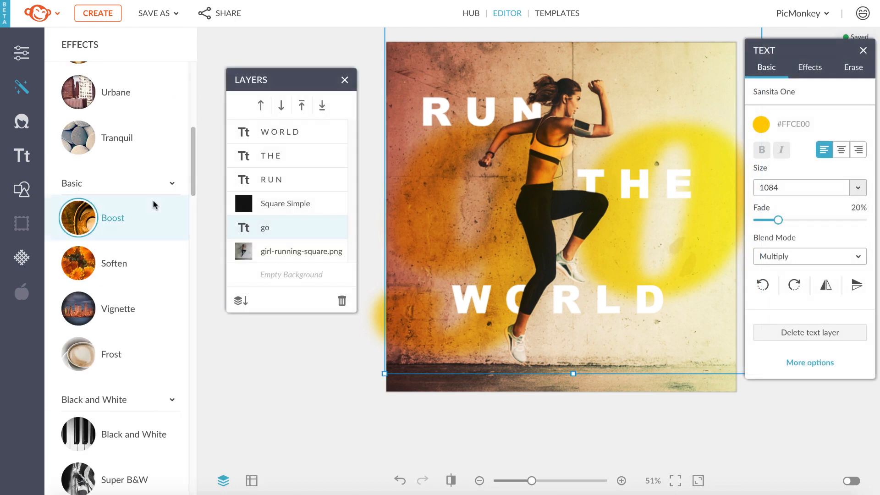
{"action": "left_click", "coordinate": [243, 315]}
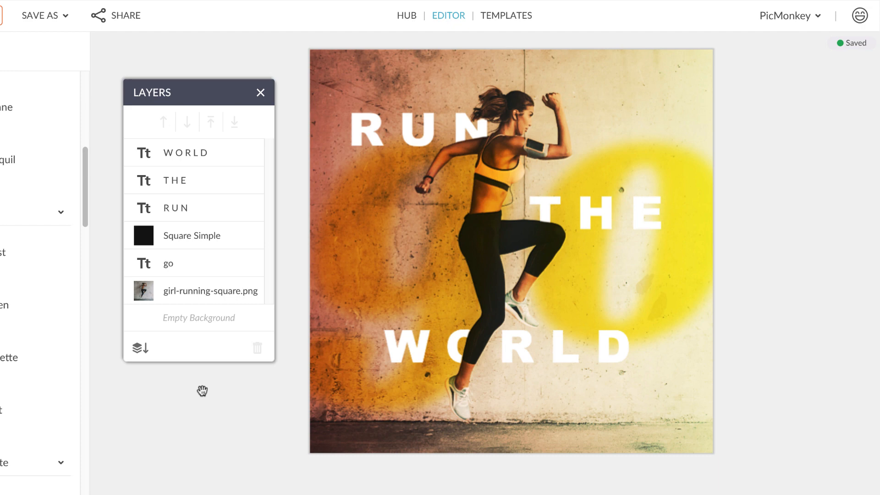
Group all six layers, from the girl-running-square.png photo up to the "W O R L D" text.
{"action": "left_click", "coordinate": [210, 291]}
{"action": "left_click", "coordinate": [211, 264], "text": "shift"}
{"action": "left_click", "coordinate": [211, 235], "text": "shift"}
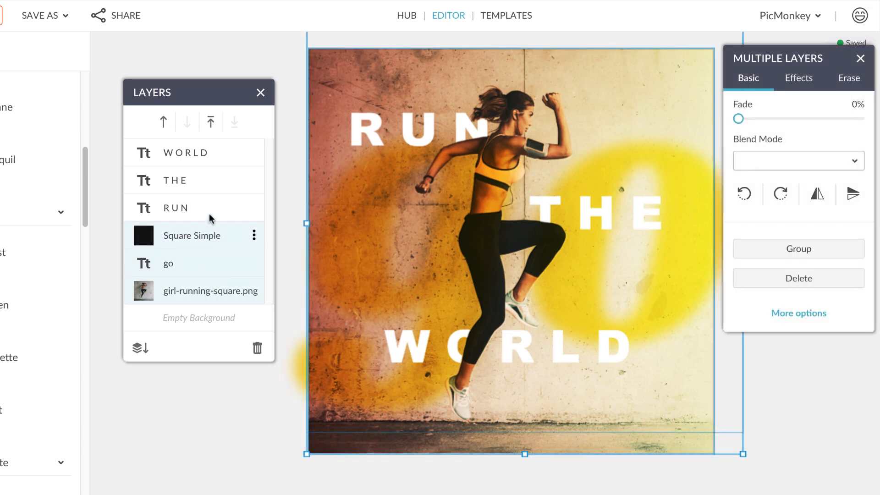
{"action": "left_click", "coordinate": [211, 215], "text": "shift"}
{"action": "left_click", "coordinate": [209, 179], "text": "shift"}
{"action": "left_click", "coordinate": [209, 155], "text": "shift"}
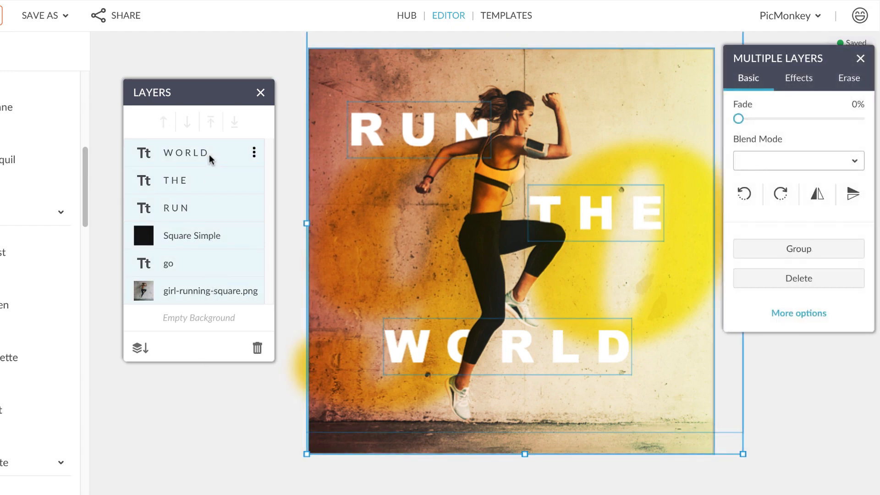
{"action": "left_click", "coordinate": [765, 256]}
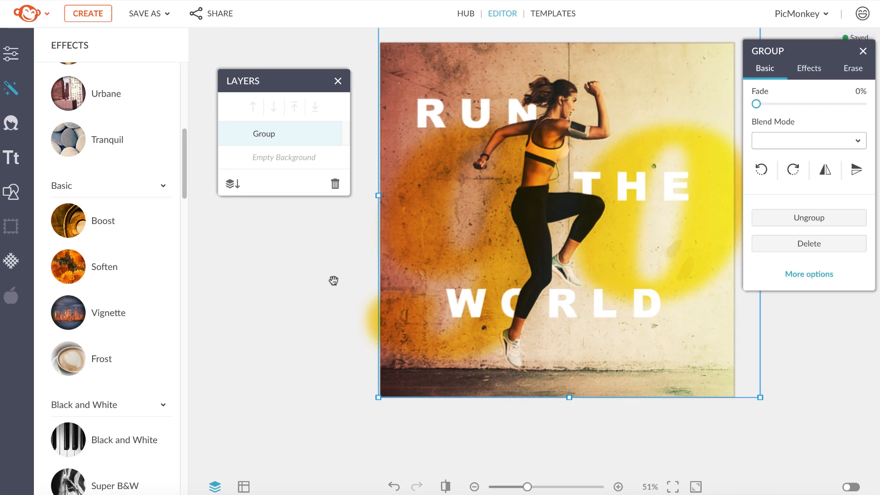
Apply the Pink Fog effect at 30% fade to the whole group, then deselect it and inspect the design up close.
{"action": "scroll", "coordinate": [27, 355], "scroll_direction": "up", "scroll_amount": 2}
{"action": "scroll", "coordinate": [141, 308], "scroll_direction": "up", "scroll_amount": 5}
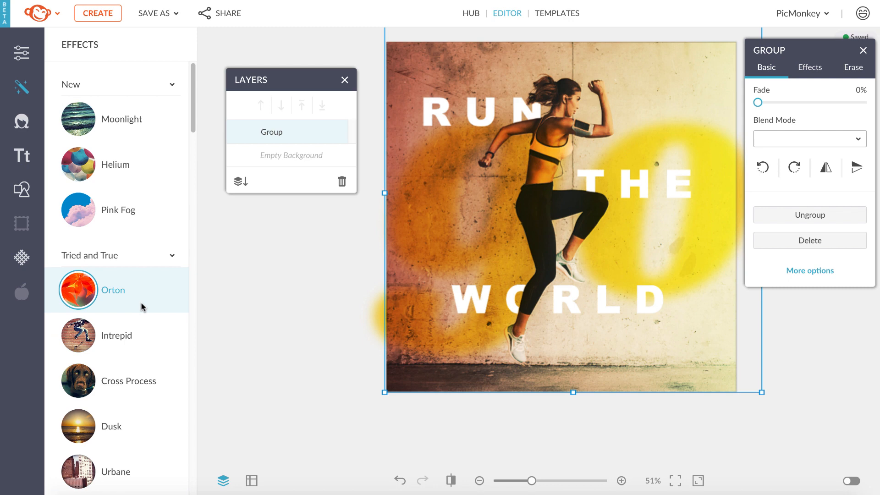
{"action": "left_click", "coordinate": [141, 220]}
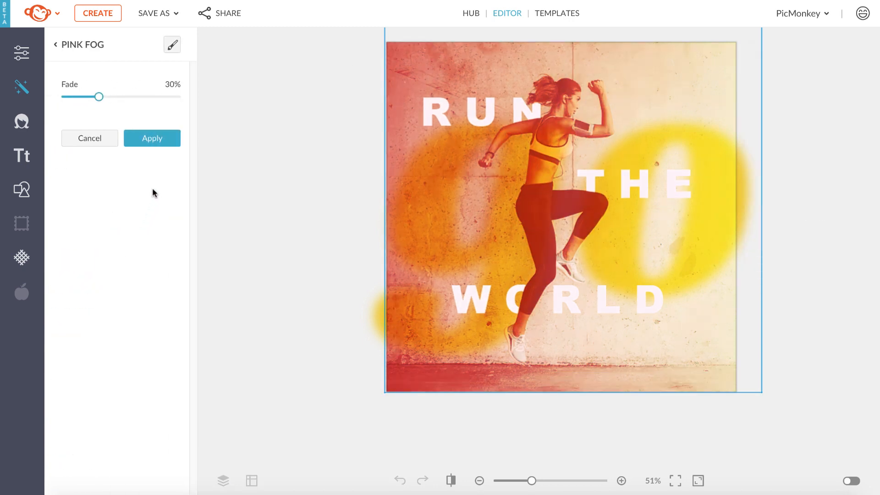
{"action": "left_click", "coordinate": [136, 139]}
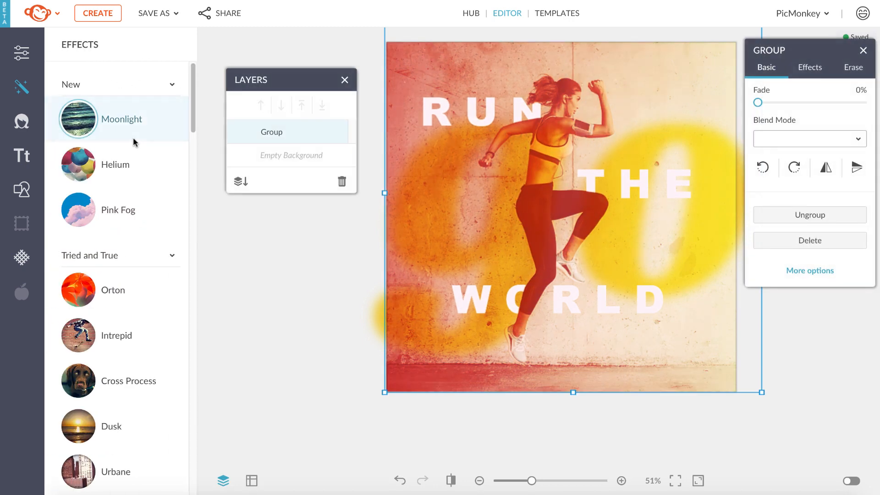
{"action": "left_click", "coordinate": [251, 243]}
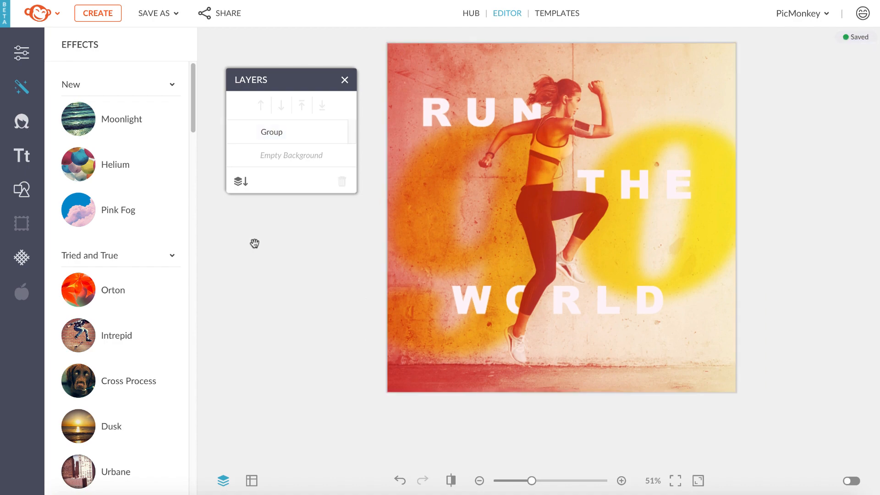
{"action": "scroll", "coordinate": [593, 161], "scroll_direction": "up", "scroll_amount": 4}
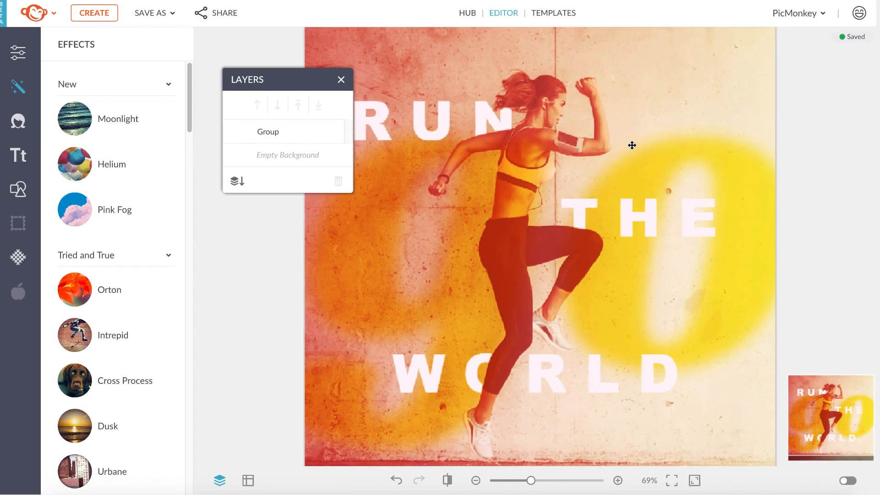